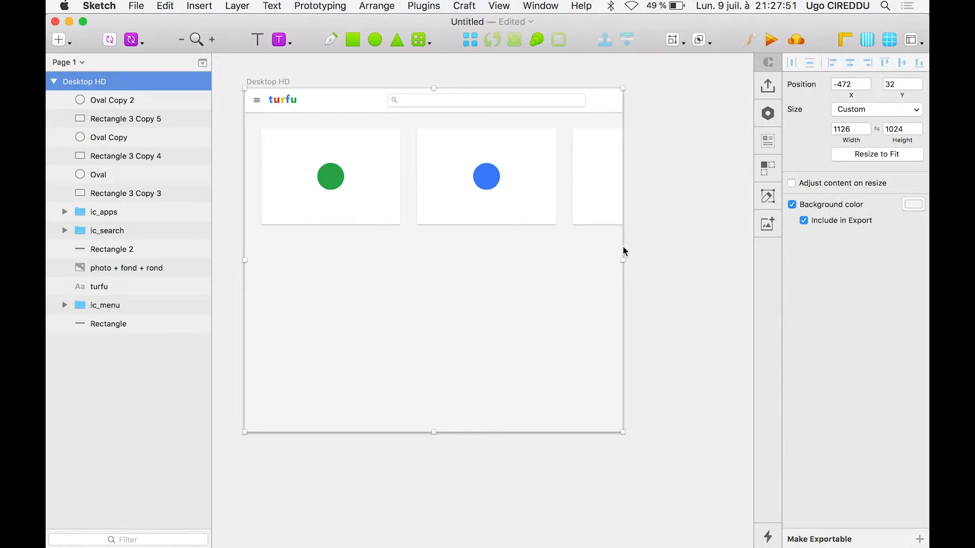
Step: Undo the last narrowing of the Desktop HD artboard and enable Adjust content on resize for it
key("super+z")
left_click(623, 75)
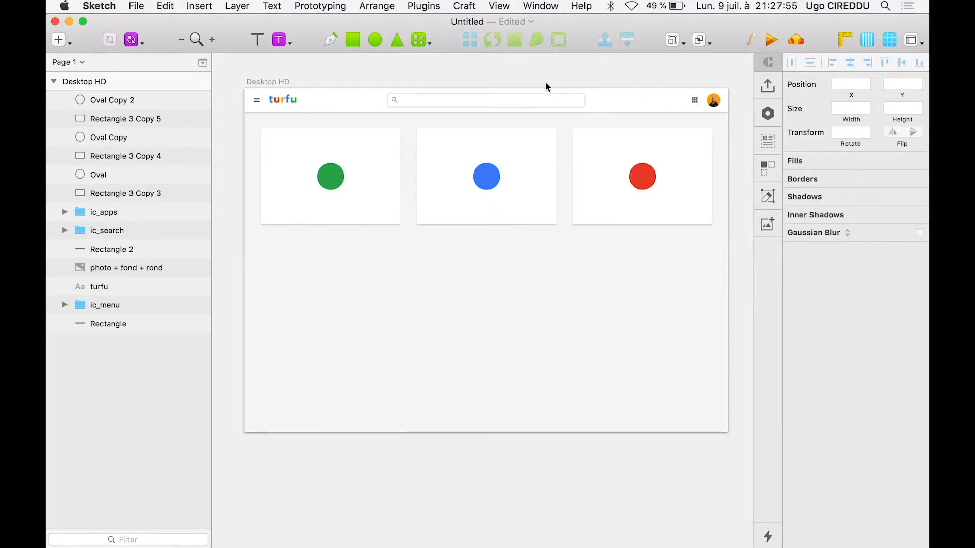
left_click(259, 85)
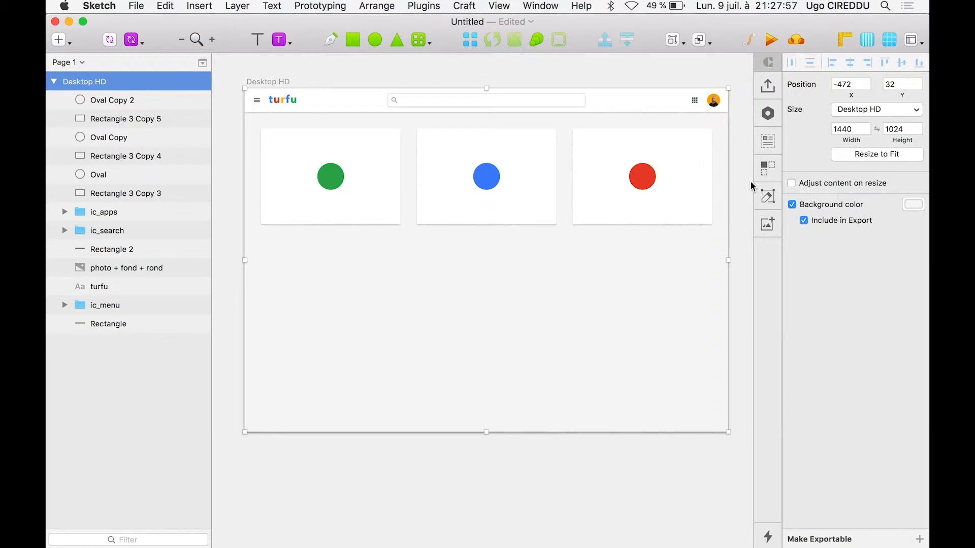
left_click(792, 183)
scroll(544, 187, "down", 3)
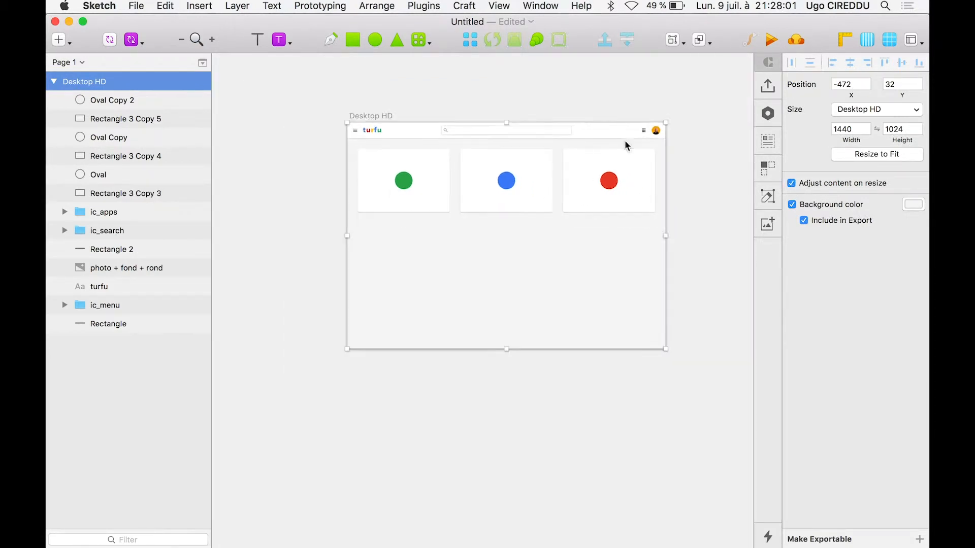
Step: Try narrowing the Desktop HD artboard, examine how the header and cards adapt, and undo the resize
left_click(521, 107)
left_click(385, 115)
left_click_drag(667, 235, 548, 233)
left_click(639, 214)
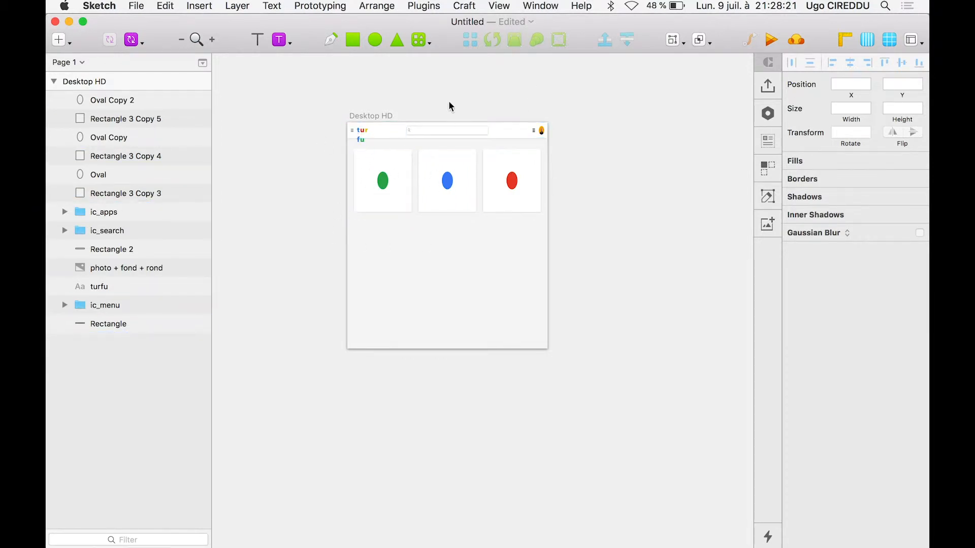
scroll(450, 105, "up", 5)
scroll(305, 207, "right", 4)
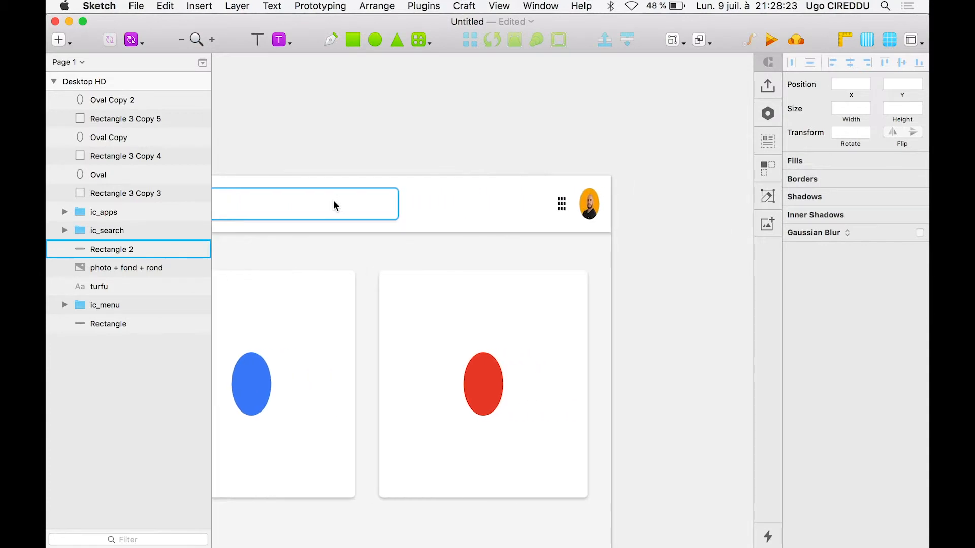
scroll(599, 200, "down", 2)
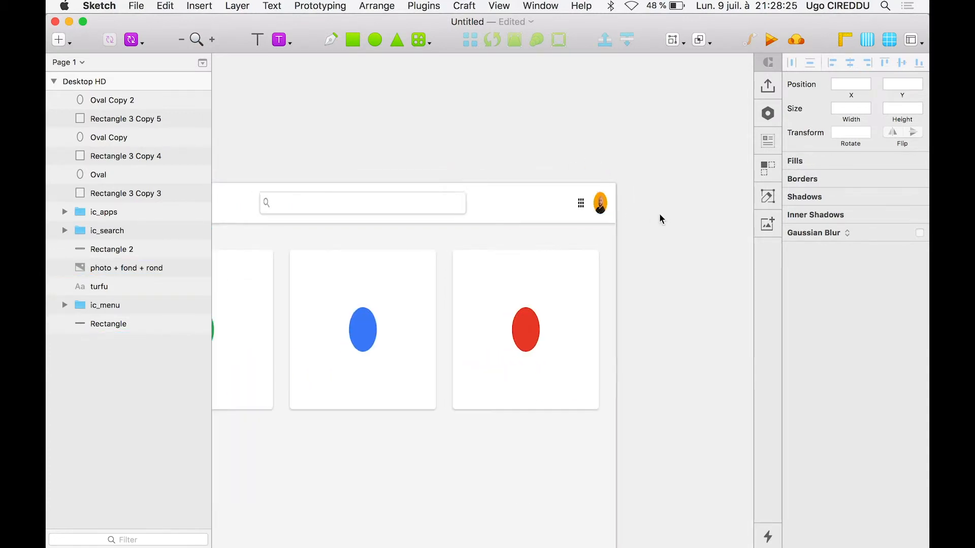
scroll(659, 214, "left", 2)
scroll(660, 214, "down", 3)
key("super+z")
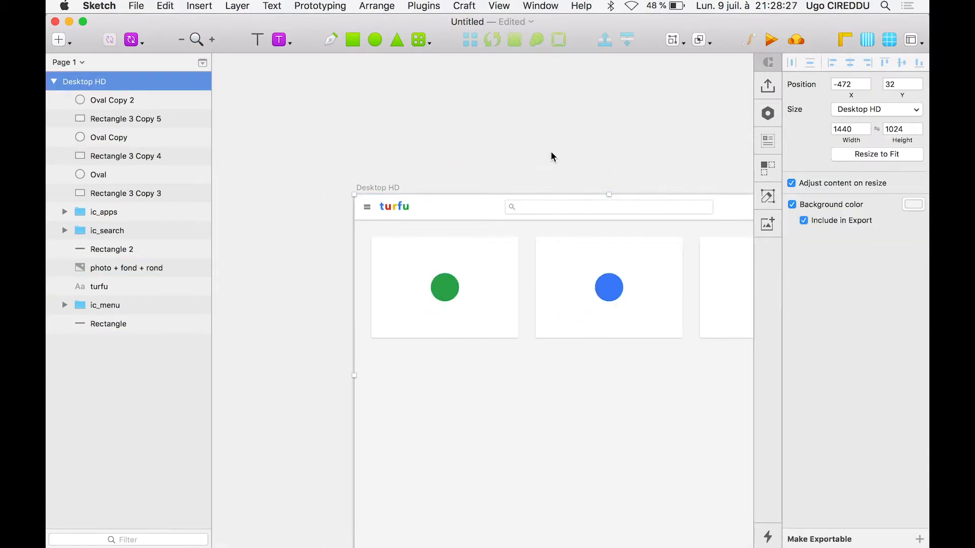
Step: Group all header elements, including the white bar, logo, icons, search field and profile photo, and expand the group
key("Escape")
key("super+1")
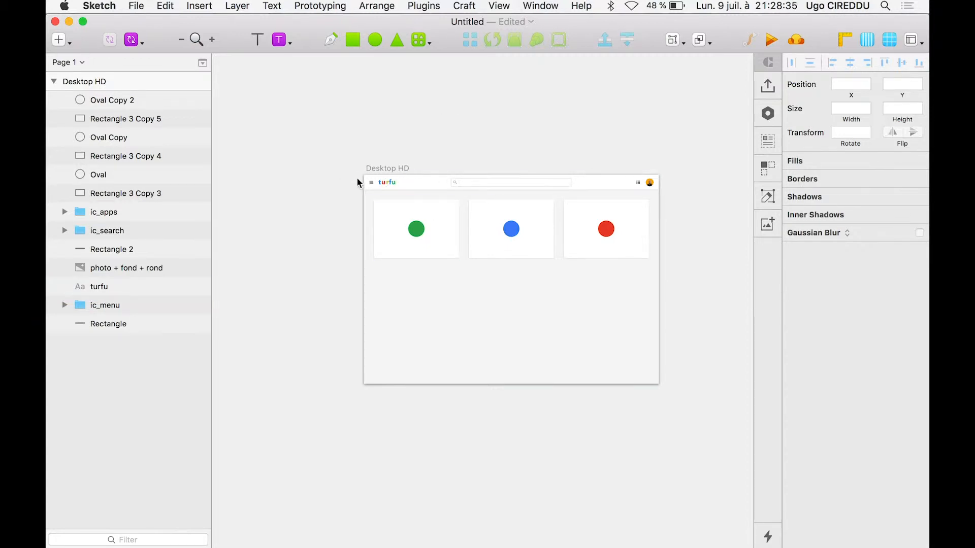
left_click(428, 179)
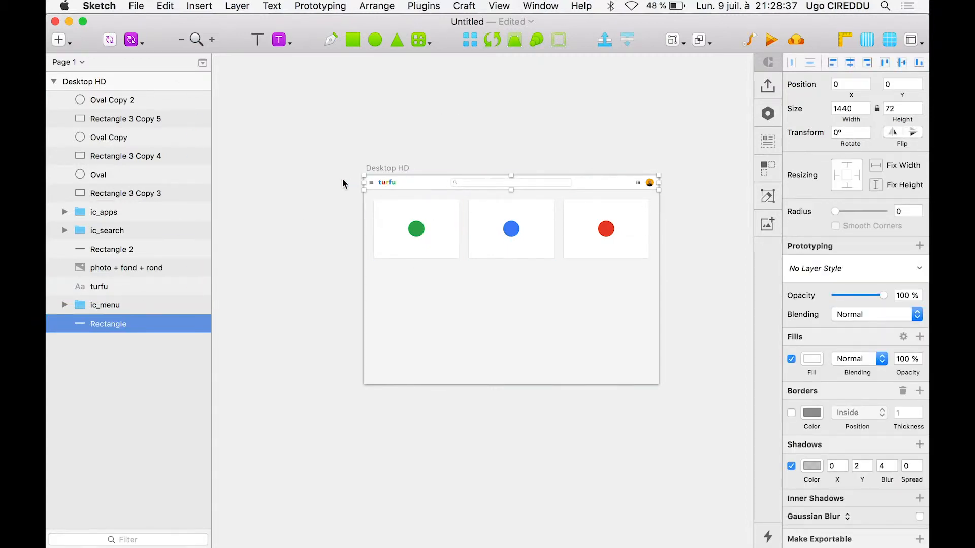
left_click_drag(333, 168, 687, 192)
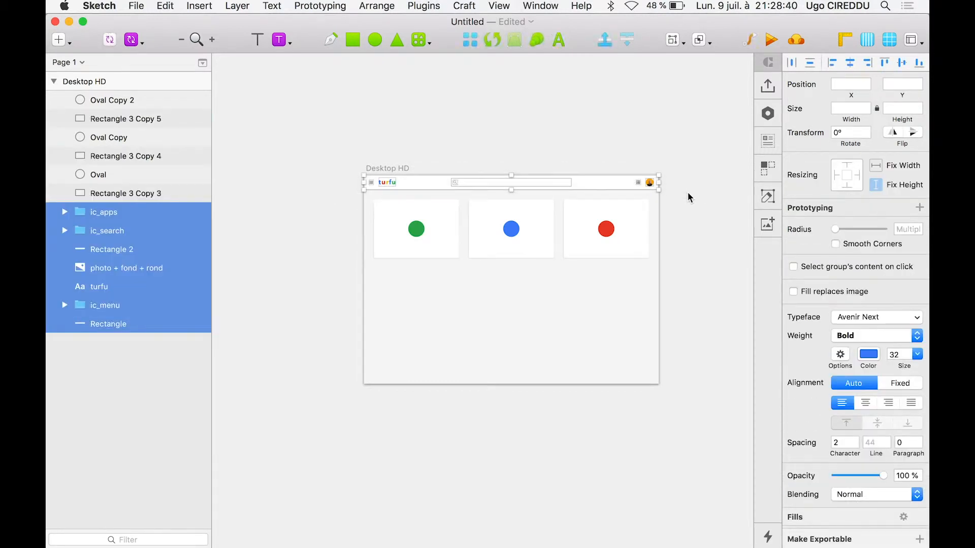
key("super+g")
left_click(513, 164)
left_click(65, 212)
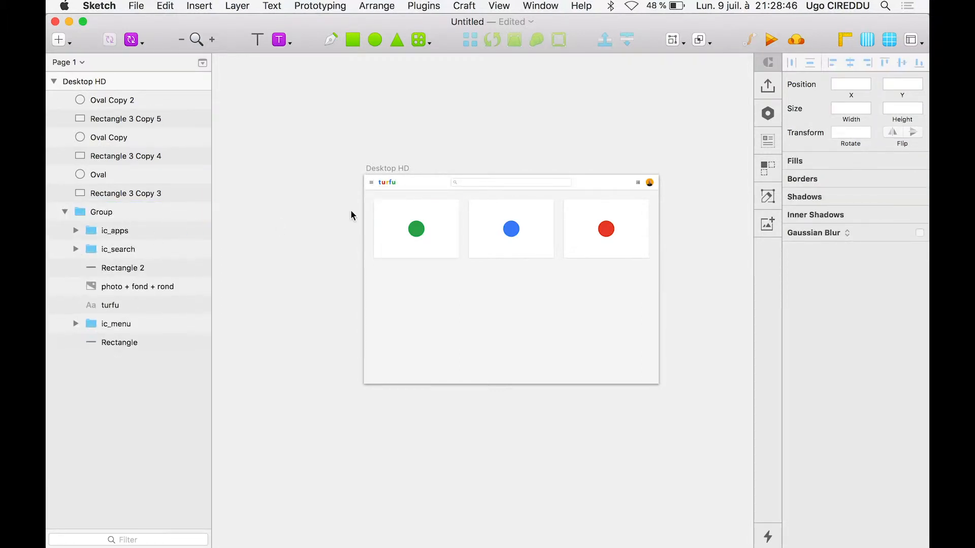
Step: Group the turfu logo with the menu icon inside the header group and name the group "Menu + logo"
left_click(385, 184)
double_click(392, 182)
scroll(392, 181, "up", 10)
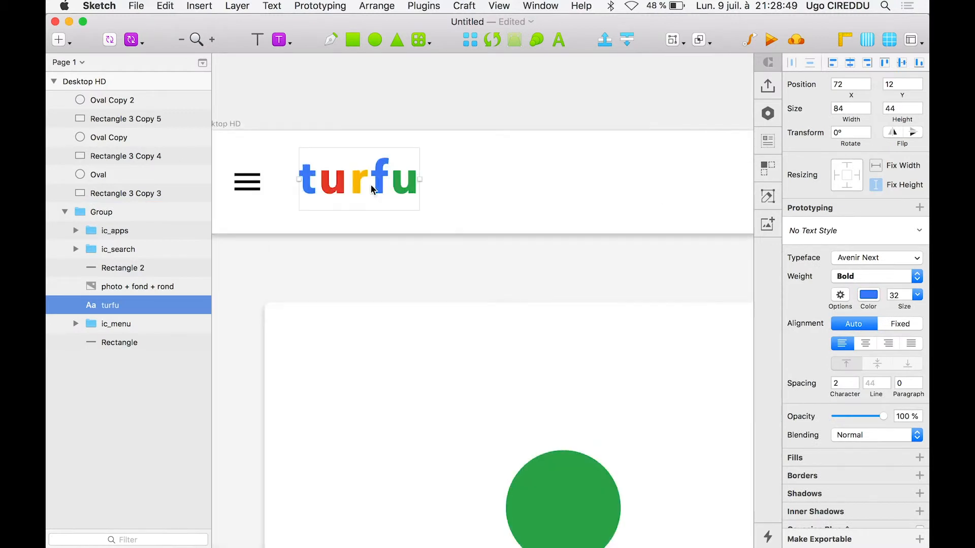
left_click(247, 181, "shift")
scroll(353, 186, "down", 5)
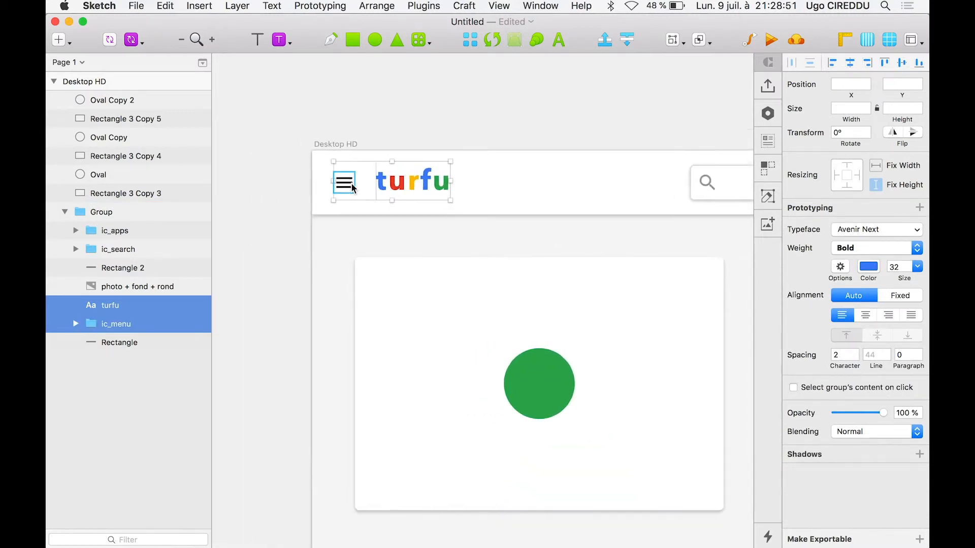
key("super+g")
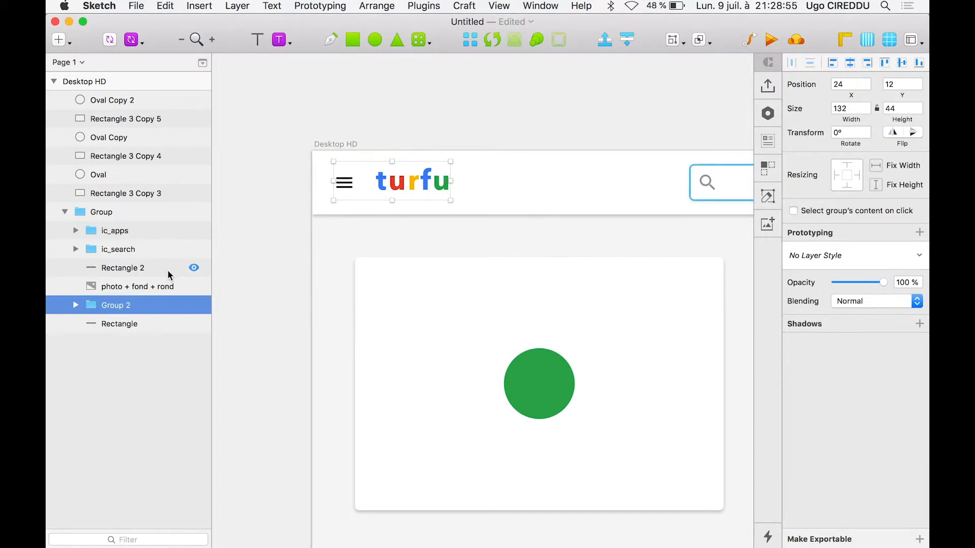
double_click(116, 305)
type("Menu + logo")
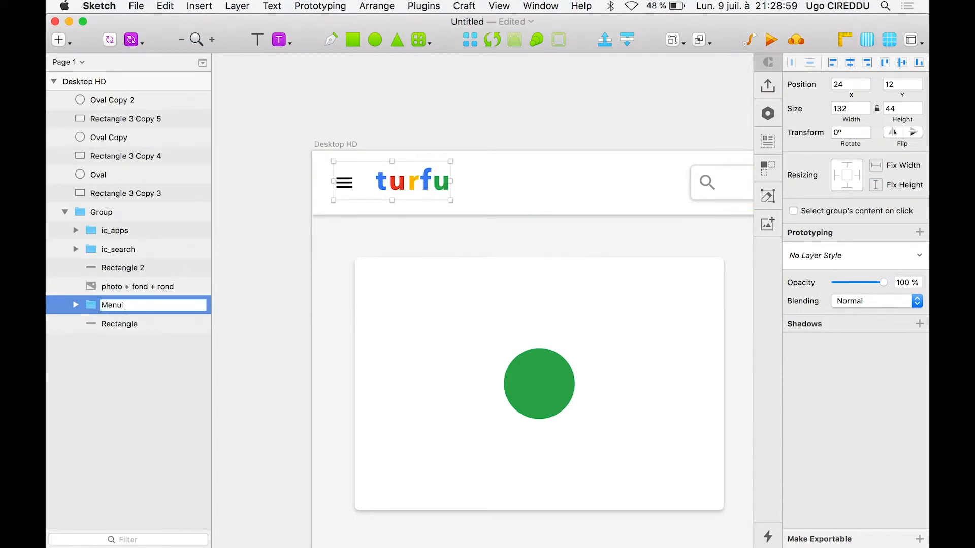
key("Return")
Step: Group the apps icon with the profile photo in the header and name the group "Profil + apps"
scroll(364, 220, "right", 15)
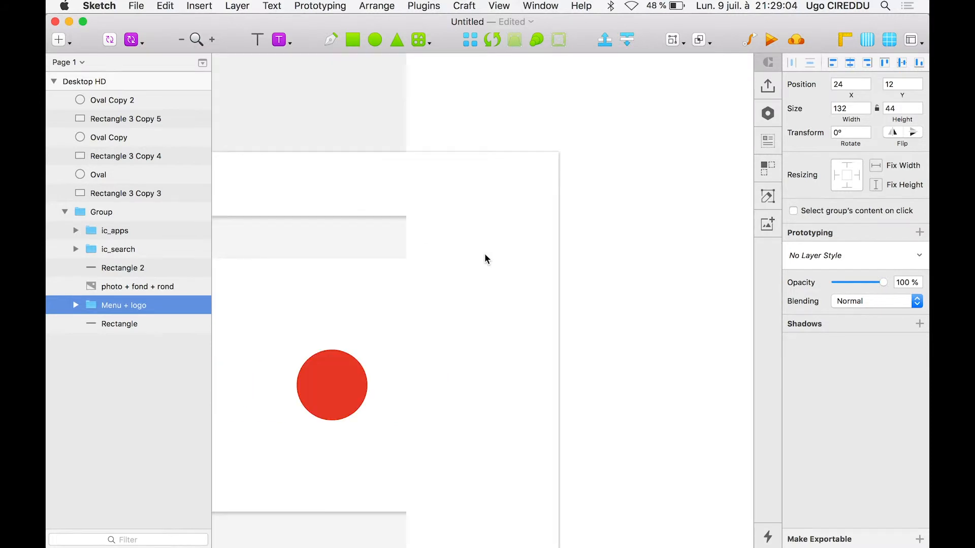
left_click(485, 255)
double_click(474, 188)
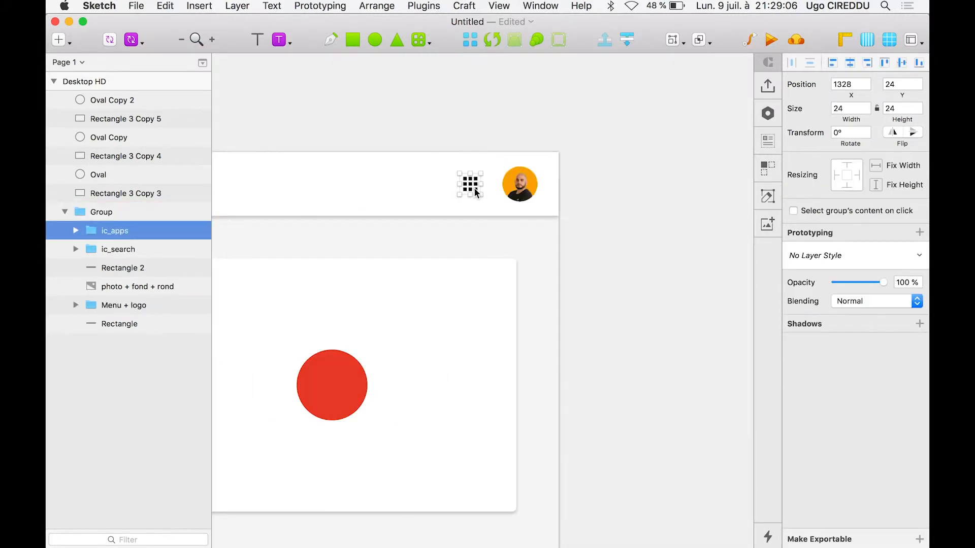
left_click(520, 188, "shift")
key("super+g")
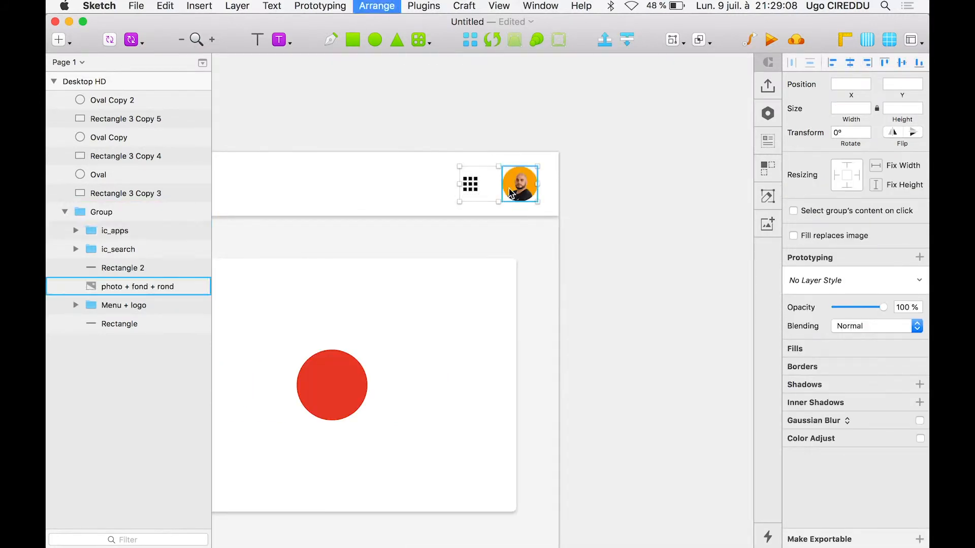
double_click(122, 232)
type("Profil")
type("+ apps")
key("Return")
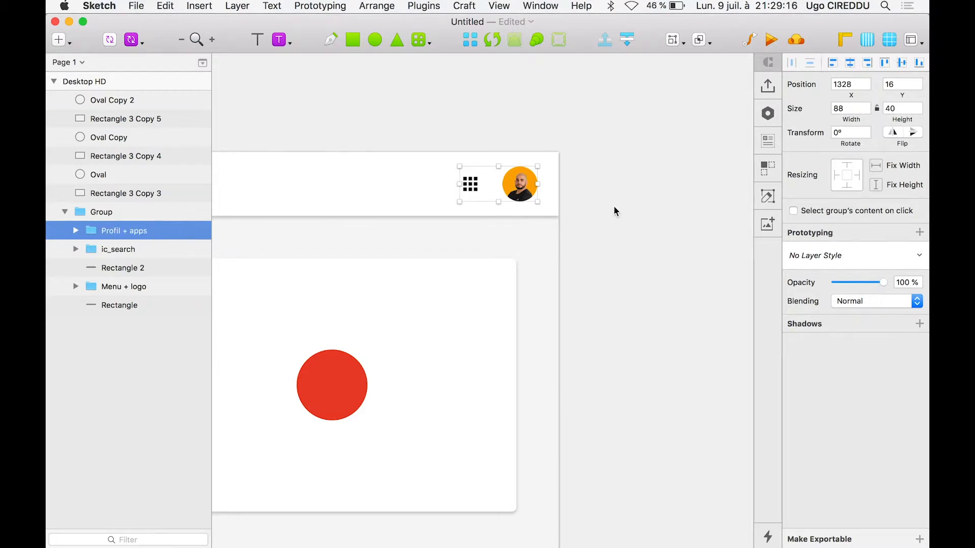
Step: Group the search field rectangle with its magnifier icon and name the group "Recherche"
left_click(617, 203)
scroll(617, 203, "down", 4)
scroll(609, 204, "left", 5)
left_click(505, 199, "super")
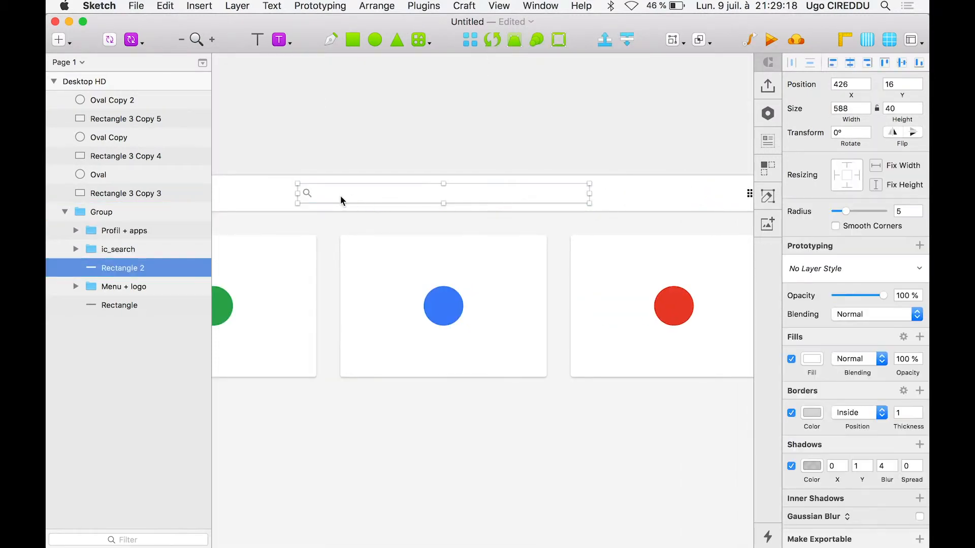
left_click(310, 194, "shift")
key("super+g")
key("super+r")
type("Re")
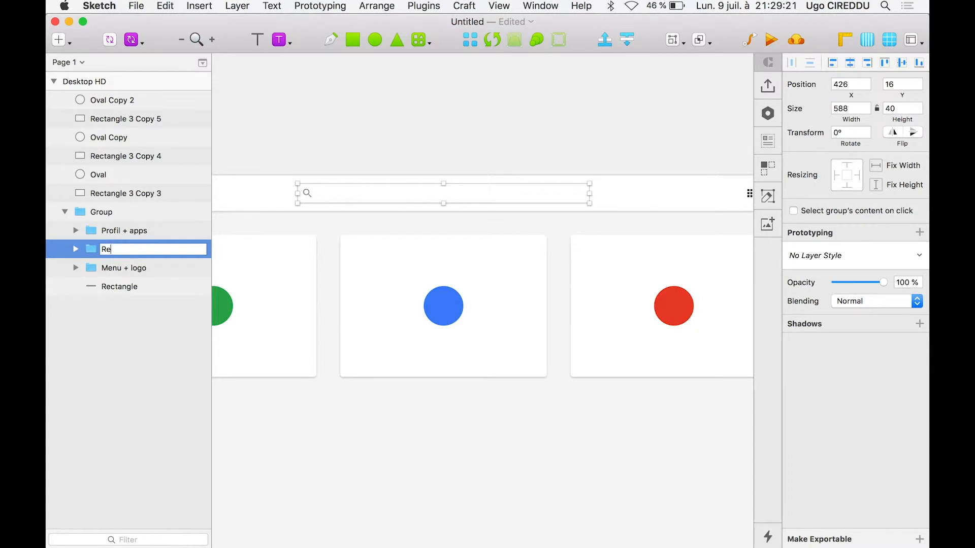
type("cherche")
key("Return")
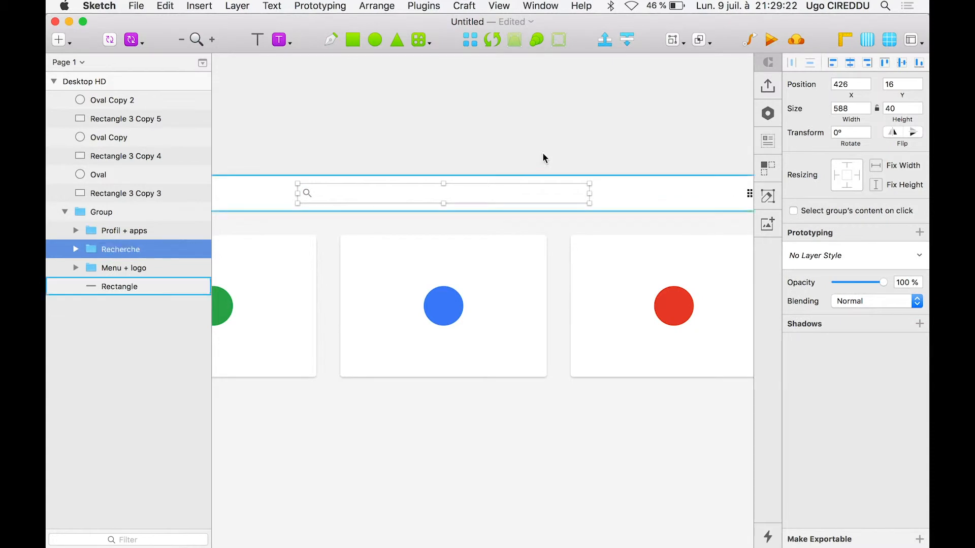
Step: Try narrowing the Desktop HD artboard to about 1141 wide to test the grouped header, and undo the resize
left_click(559, 93)
key("super+1")
left_click(308, 135)
left_click_drag(710, 303, 618, 303)
key("super+z")
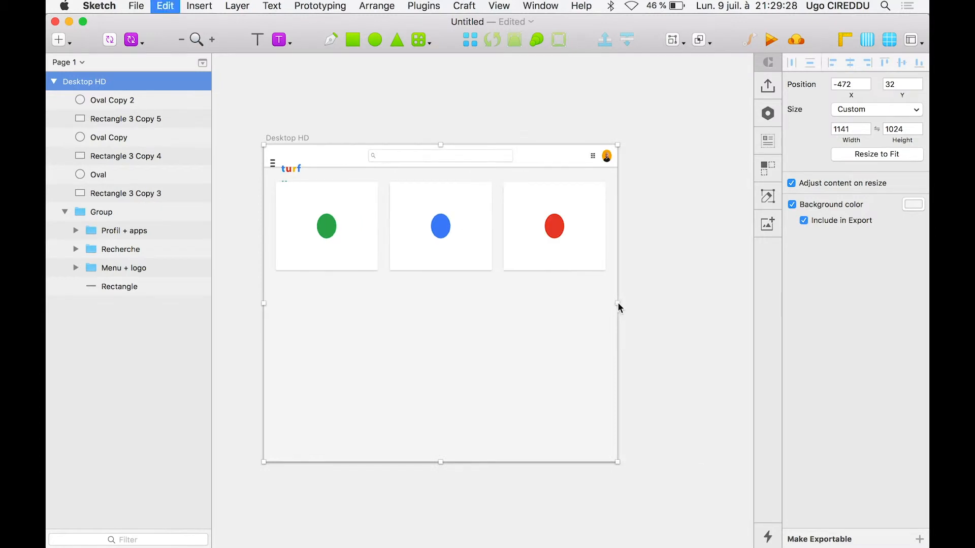
left_click(411, 108)
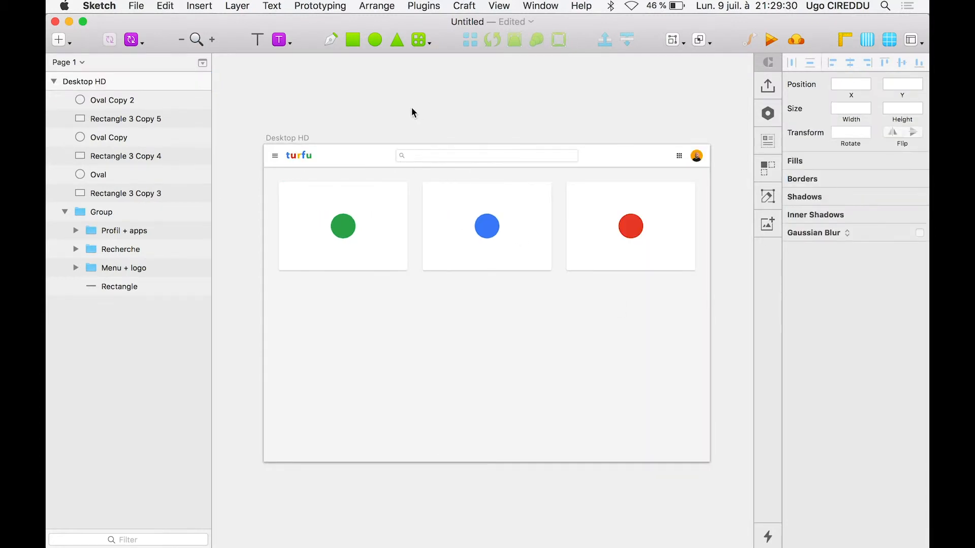
Step: Set the resizing constraints of the Menu + logo group so it is pinned to the left edge
double_click(296, 154)
scroll(297, 154, "up", 5)
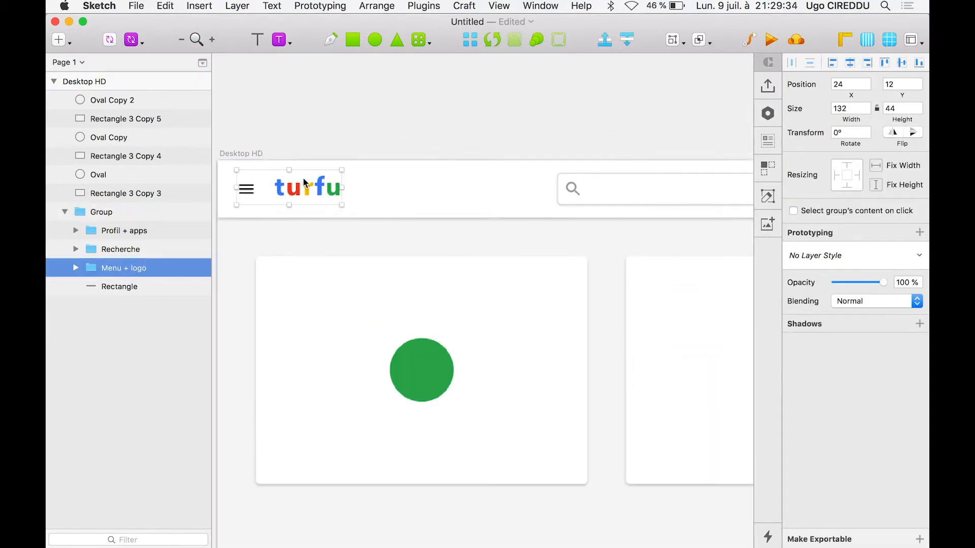
scroll(348, 186, "left", 3)
scroll(348, 185, "right", 3)
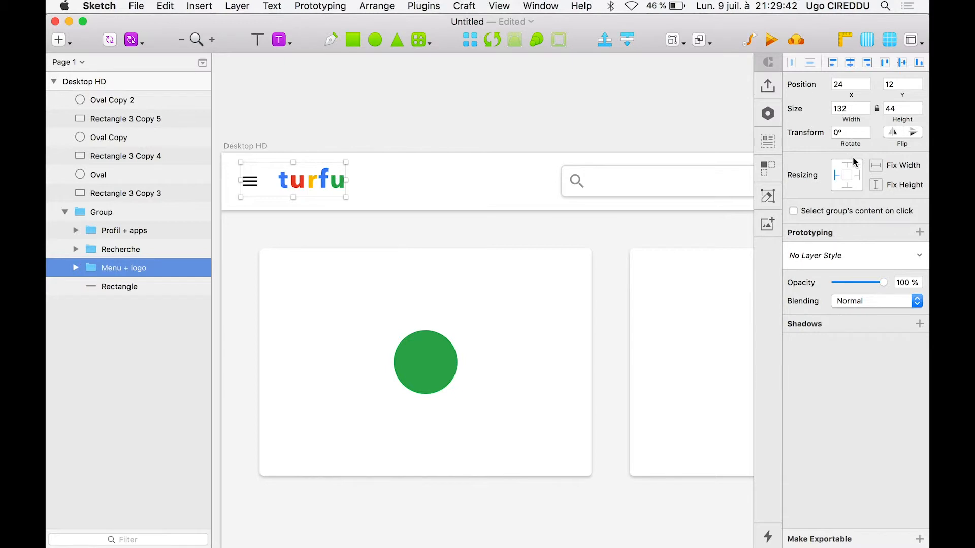
left_click(484, 95)
Step: Pin the ic_menu icon to the left and top edges and fix its width
left_click(249, 183)
double_click(254, 184)
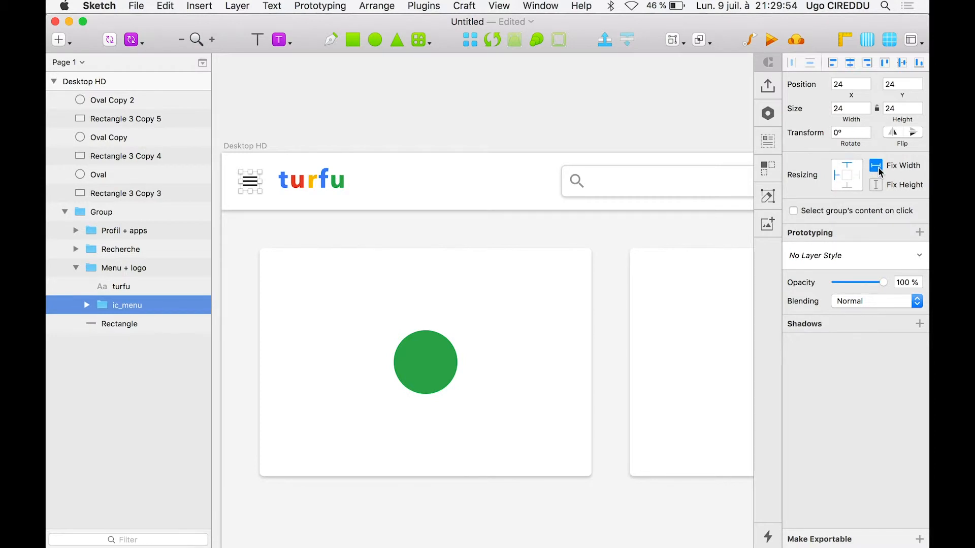
left_click(430, 101)
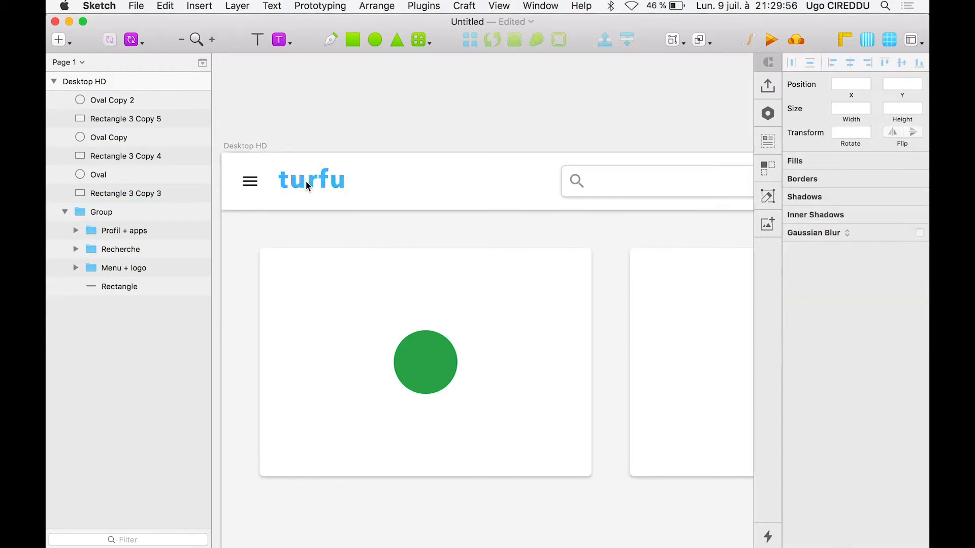
Step: Pin the turfu logo text to the left and top edges and fix its width
left_click(306, 182, "super")
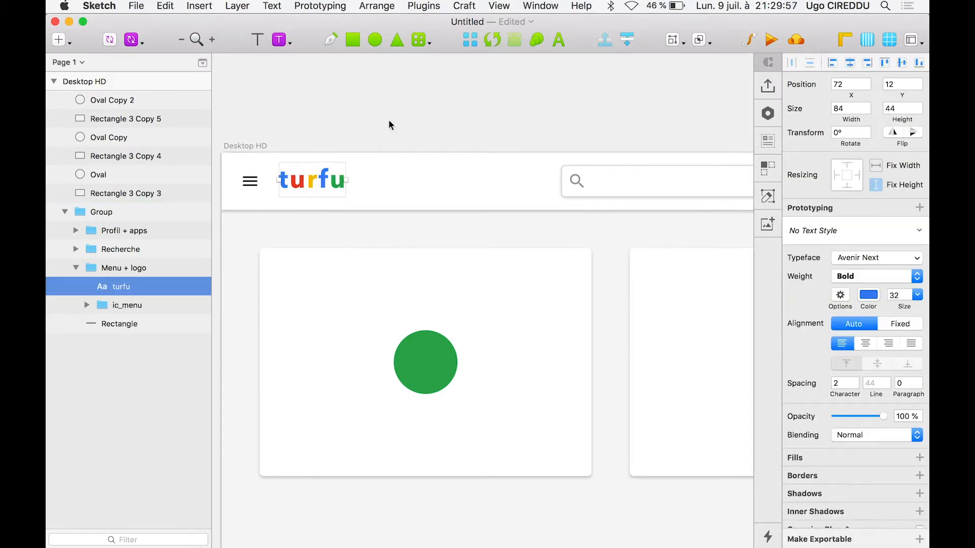
left_click(836, 174)
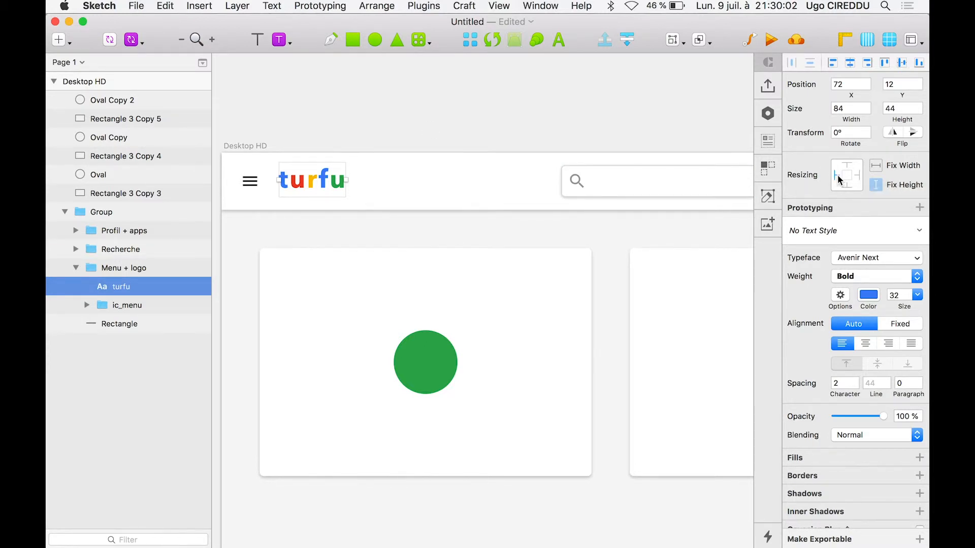
left_click(847, 165)
left_click(875, 166)
left_click(386, 111)
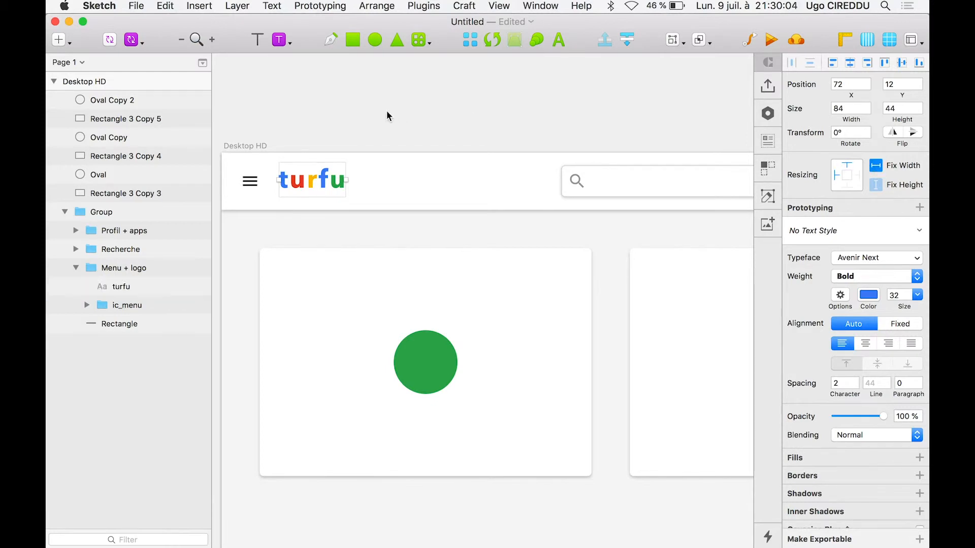
Step: Pin the ic_search icon in the Recherche group to the left edge and fix its width
scroll(387, 113, "right", 4)
double_click(531, 180)
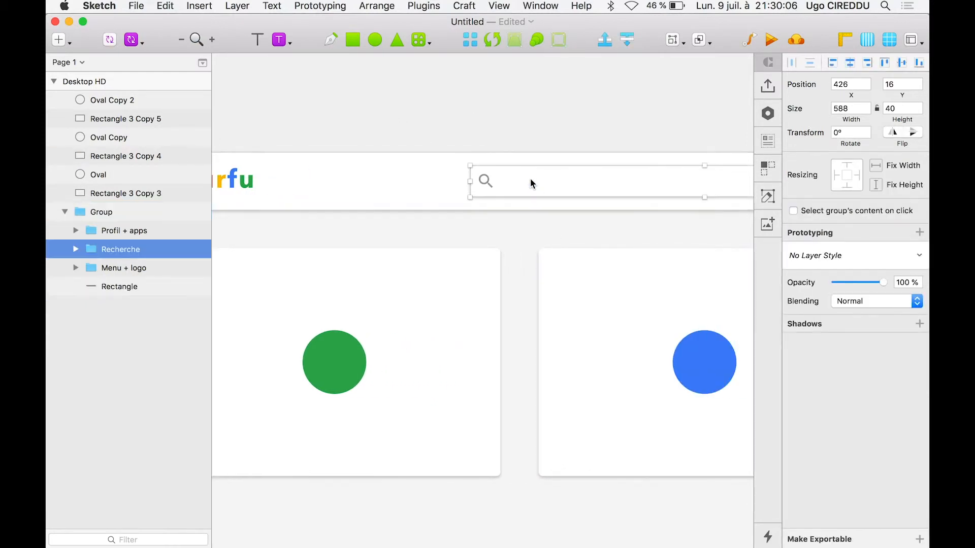
scroll(530, 183, "right", 2)
scroll(530, 184, "down", 3)
scroll(530, 183, "right", 2)
scroll(532, 183, "right", 2)
scroll(531, 183, "left", 3)
left_click(473, 134)
double_click(523, 180)
scroll(489, 177, "up", 2)
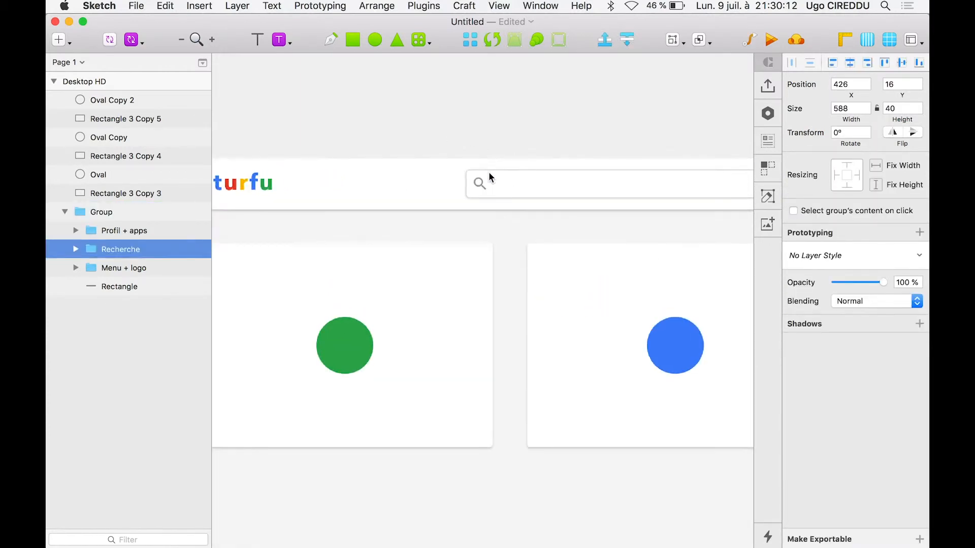
scroll(481, 184, "right", 2)
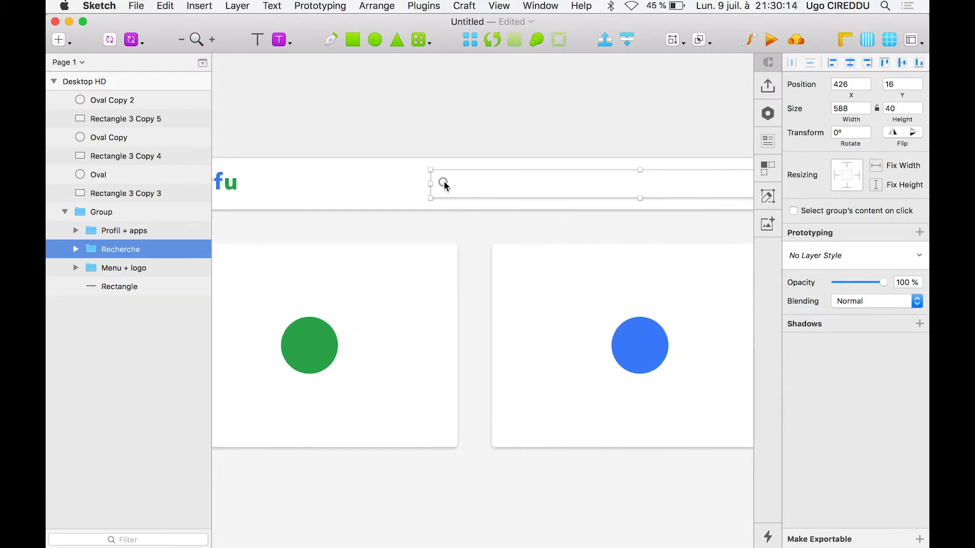
double_click(444, 181)
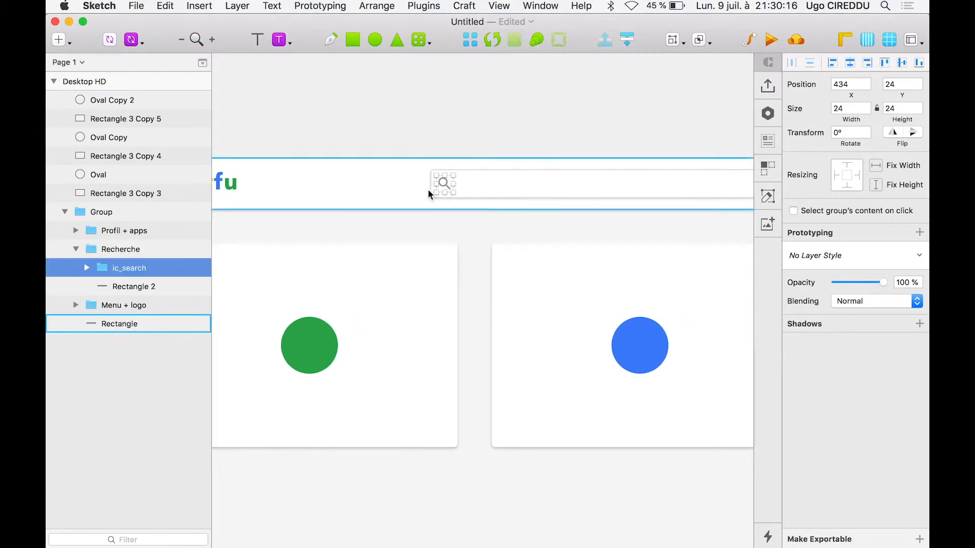
left_click(838, 176)
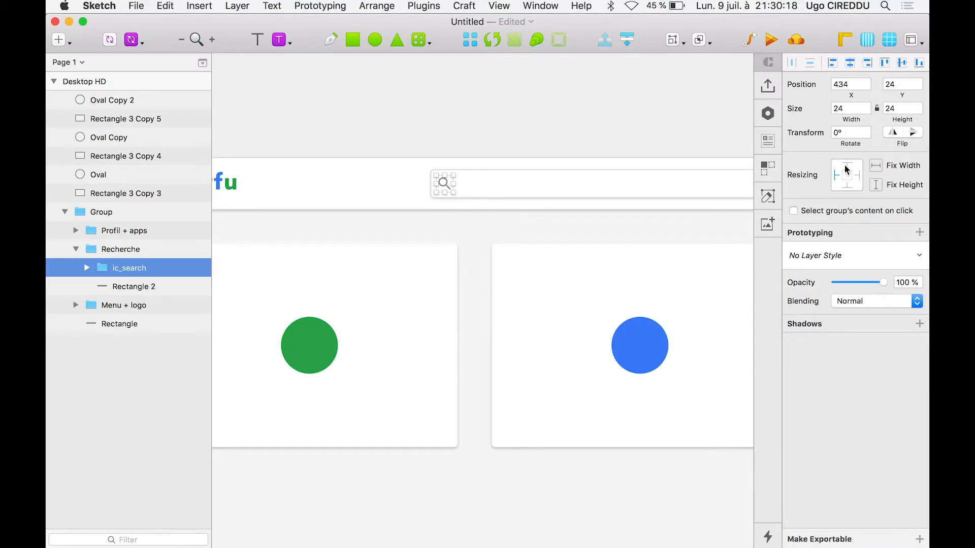
left_click(877, 167)
left_click(495, 143)
Step: Set the resizing constraints of the Recherche group so it is pinned to both the left and right edges
scroll(495, 143, "right", 3)
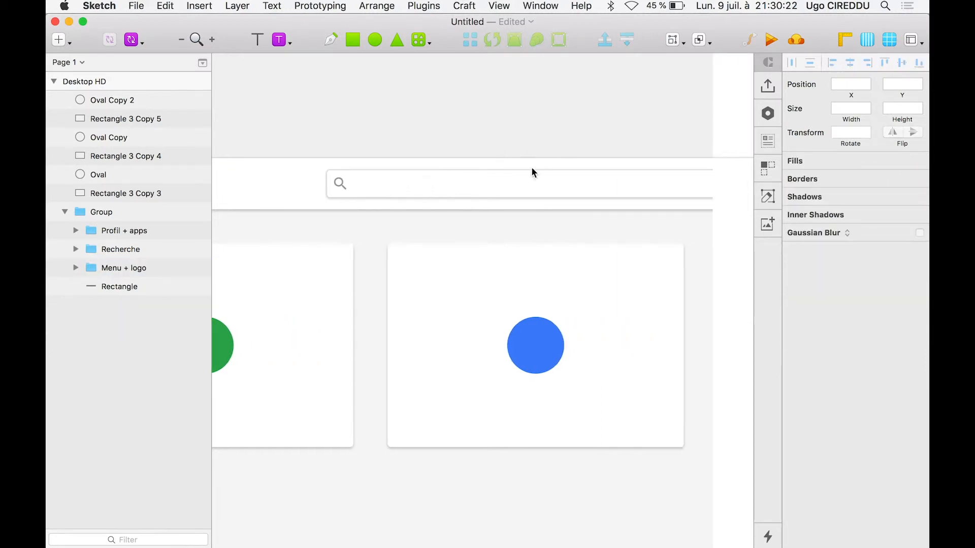
left_click(553, 184, "super")
scroll(554, 184, "right", 3)
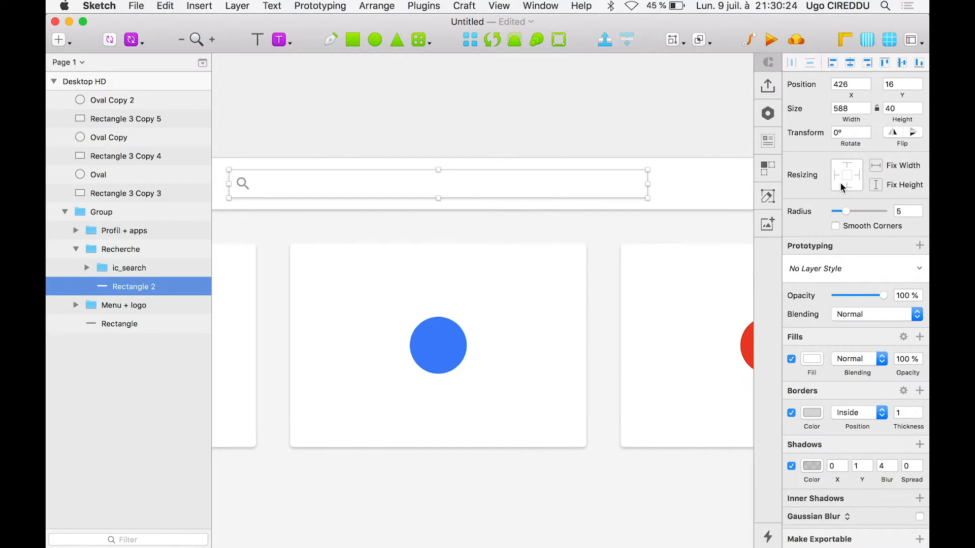
left_click(583, 96)
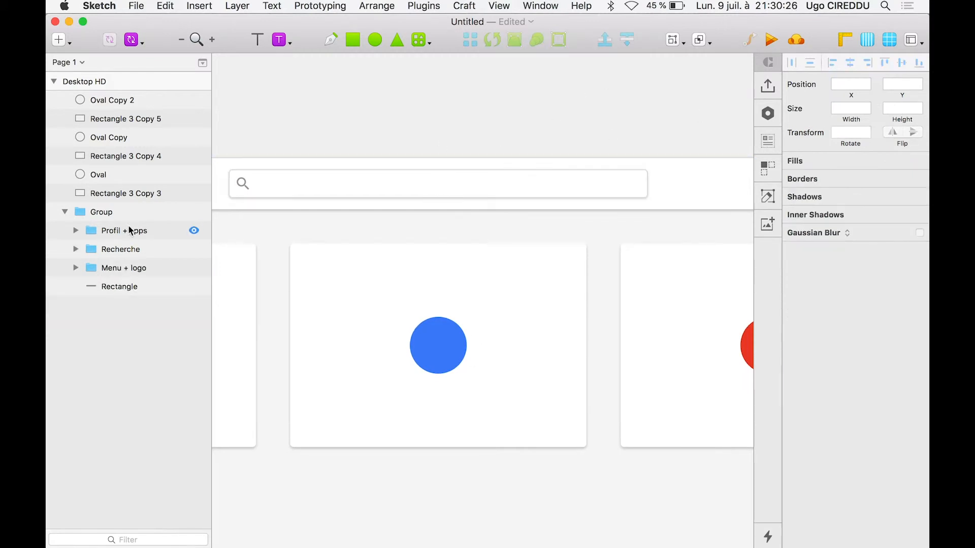
left_click(130, 249)
left_click(836, 176)
left_click(858, 175)
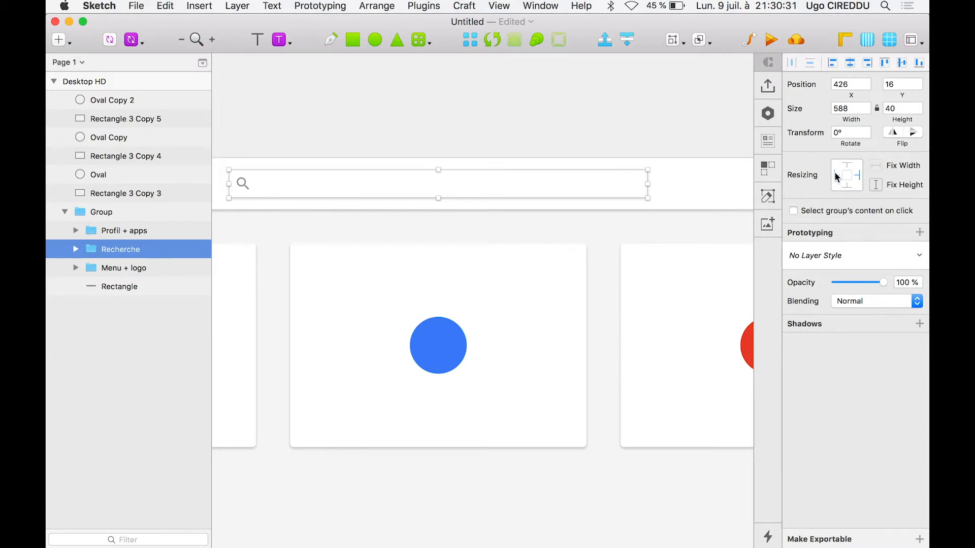
left_click(571, 107)
Step: Set the resizing constraints of the Profil + apps group so it is pinned to the right edge
scroll(571, 107, "down", 5)
scroll(571, 107, "right", 4)
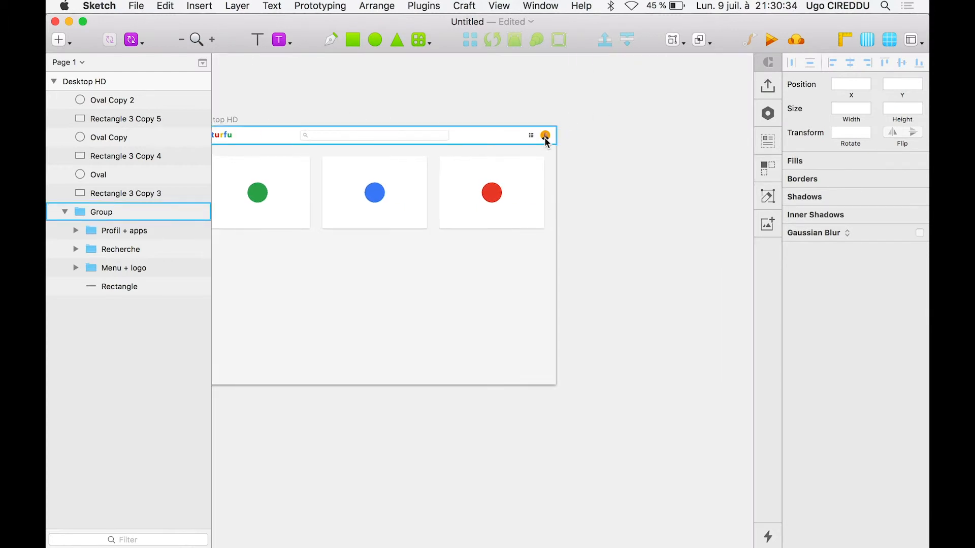
double_click(545, 140)
scroll(545, 140, "up", 5)
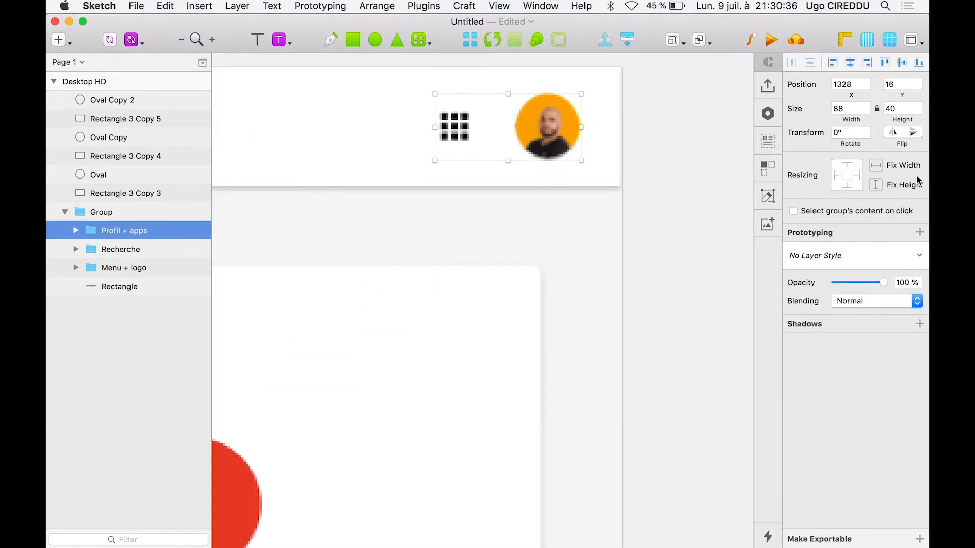
left_click(857, 178)
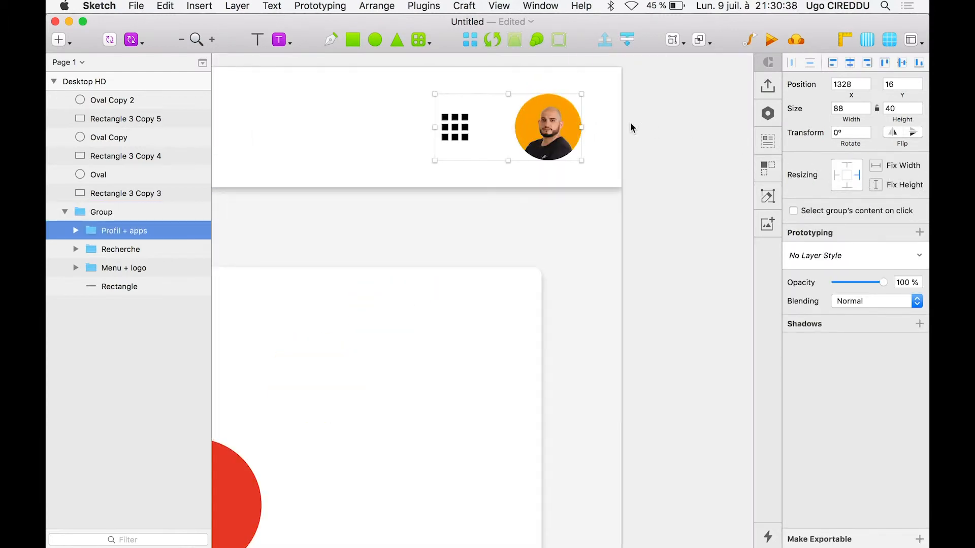
Step: Pin the photo + fond + rond image to the right, top and bottom edges of its group
double_click(558, 125)
left_click(858, 176)
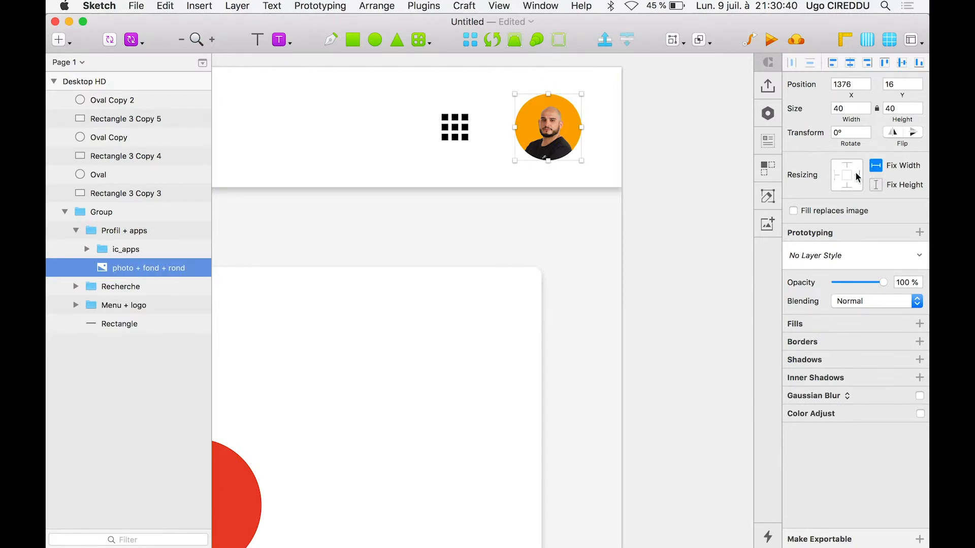
left_click(847, 184)
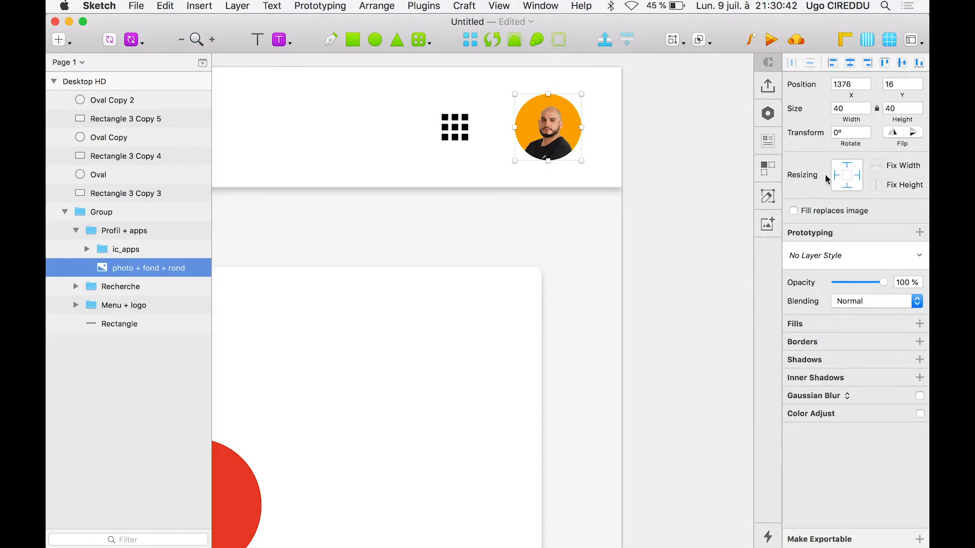
left_click(493, 138)
Step: Pin the ic_apps icon to the right, top and bottom edges of its group and fix its width
left_click(455, 133)
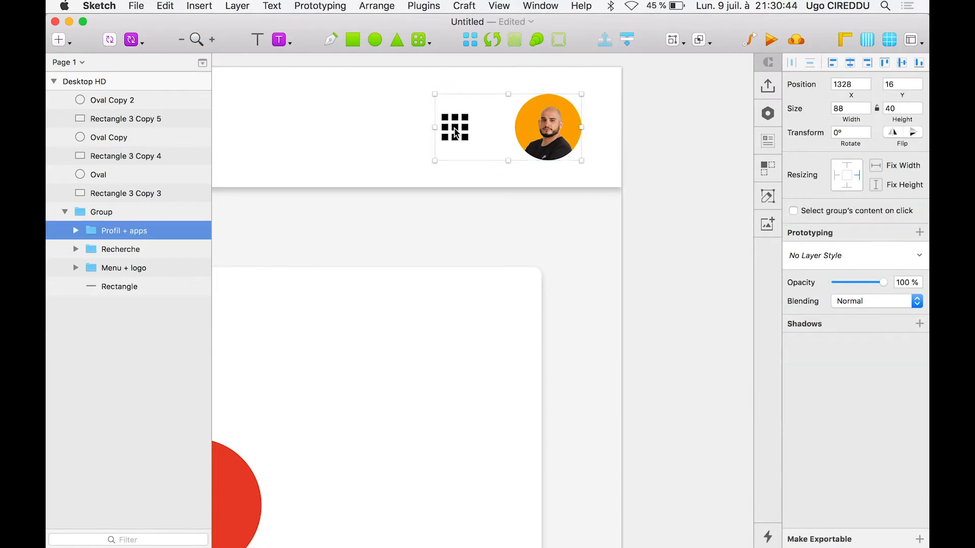
double_click(456, 133)
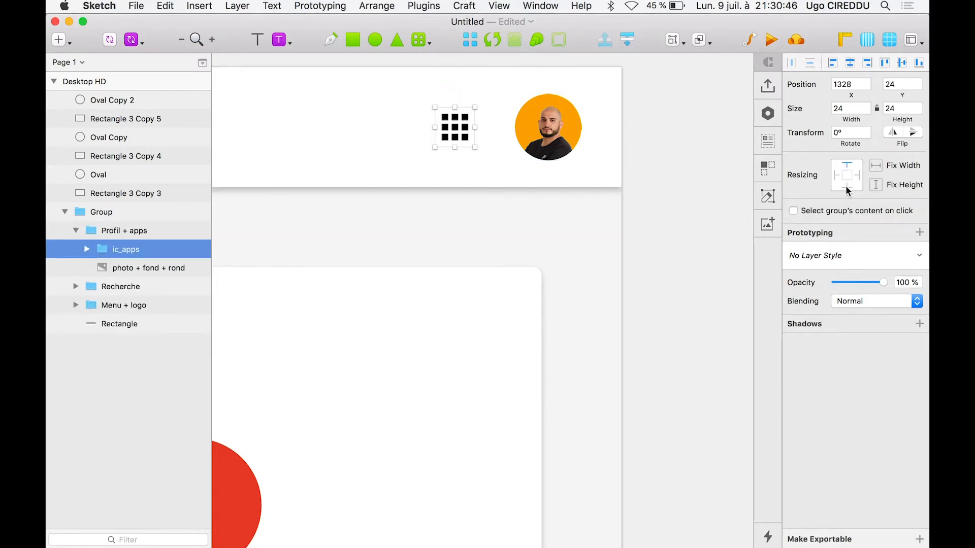
left_click(668, 142)
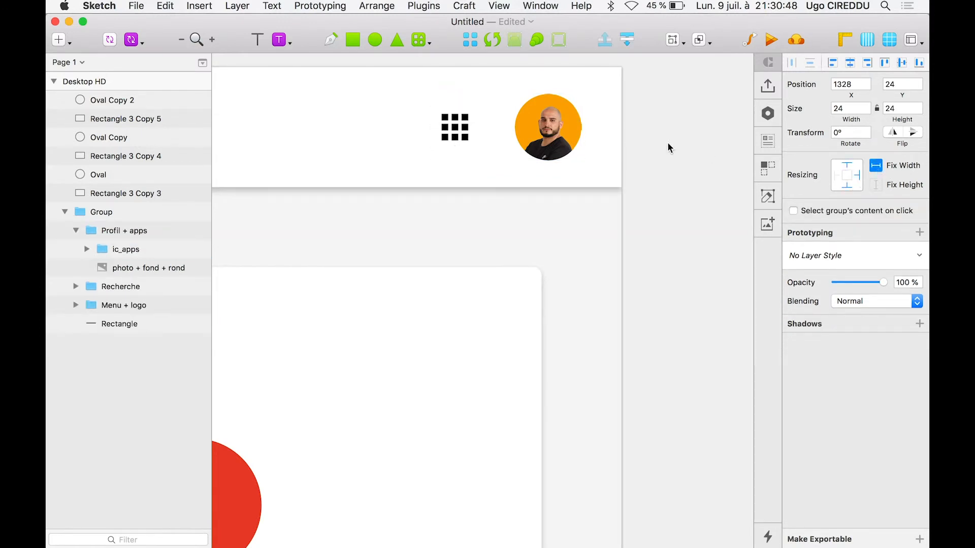
Step: Try narrowing the Desktop HD artboard to a width of 1127 and then further to test the header constraints
key("super+1")
left_click(390, 122)
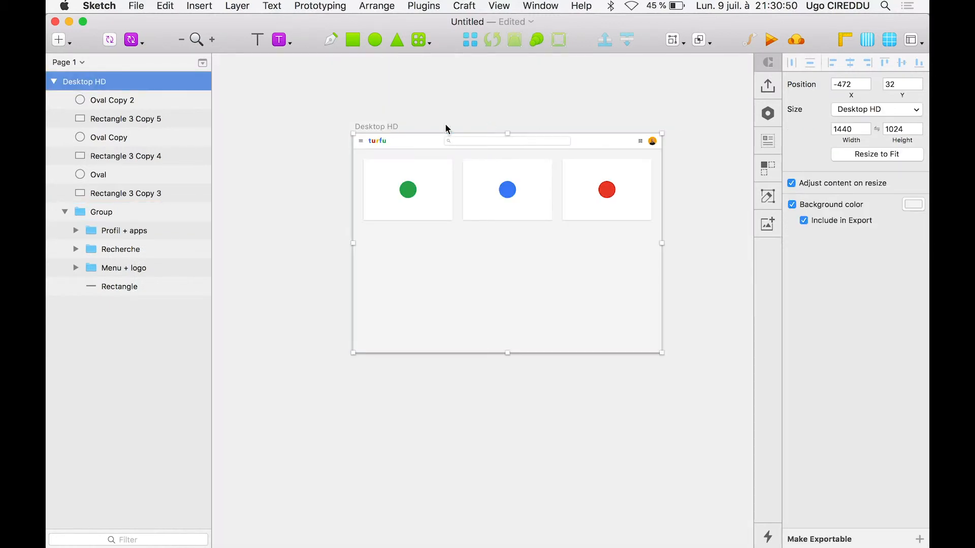
left_click_drag(661, 243, 594, 183)
scroll(594, 184, "up", 5)
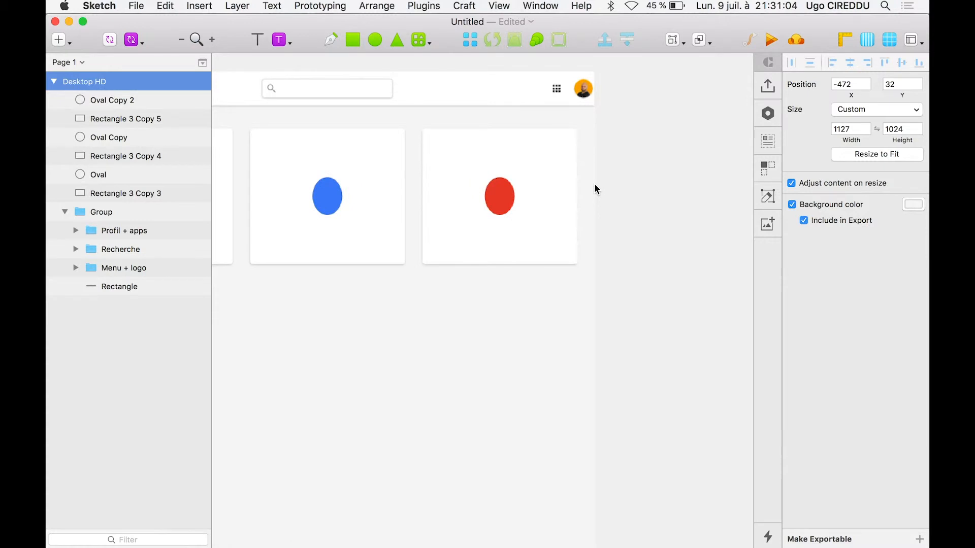
scroll(594, 184, "left", 3)
left_click_drag(616, 318, 523, 320)
Step: Try widening the Recherche group to 512 and moving it to X 194 in the narrowed header
left_click(606, 214)
scroll(606, 214, "left", 5)
left_click_drag(450, 86, 534, 93)
key("shift+Left")
key("shift+Left")
key("shift+Left")
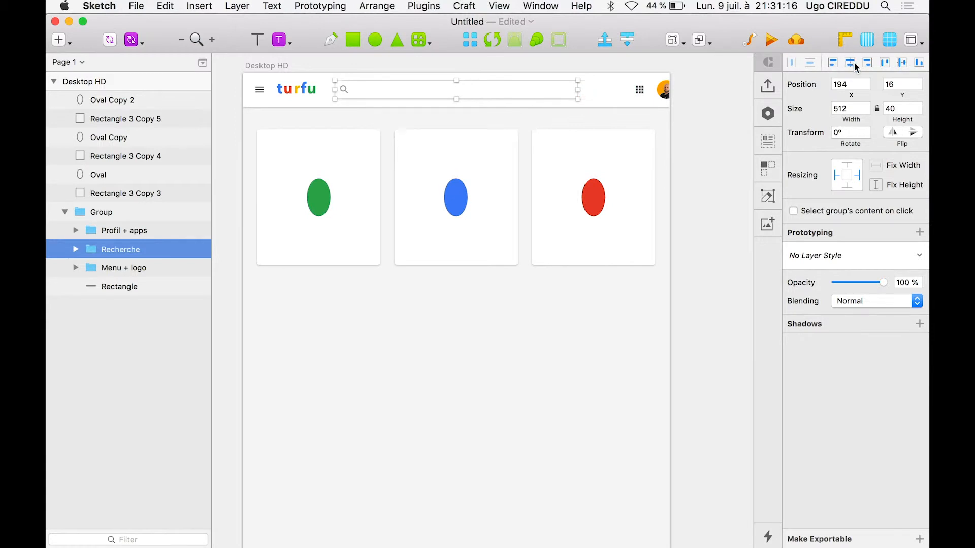
Step: Try shrinking the header group's width to match the narrowed artboard's right edge
left_click(711, 108)
left_click(651, 91)
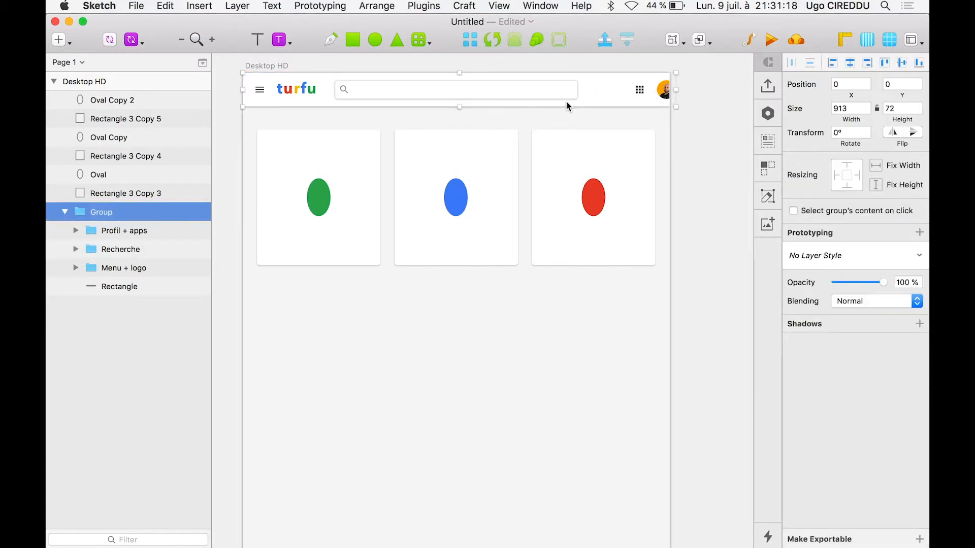
left_click_drag(676, 90, 669, 88)
left_click_drag(658, 89, 669, 89)
left_click(701, 87)
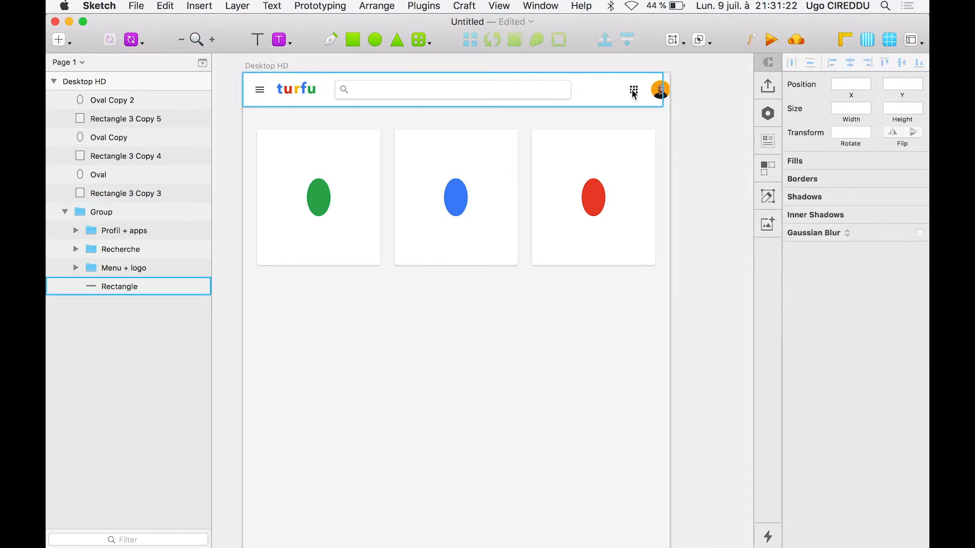
Step: Undo the header, search bar and artboard resizes until the Desktop HD artboard is back to 1440 wide
left_click(635, 107)
scroll(635, 109, "down", 5)
key("super+z")
key("super+z")
key("super+z")
key("super+z")
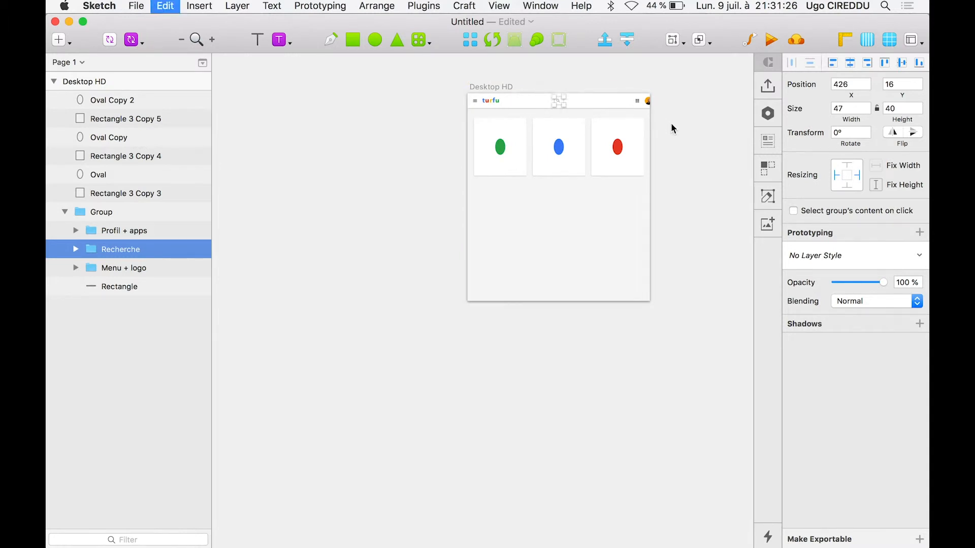
key("super+z")
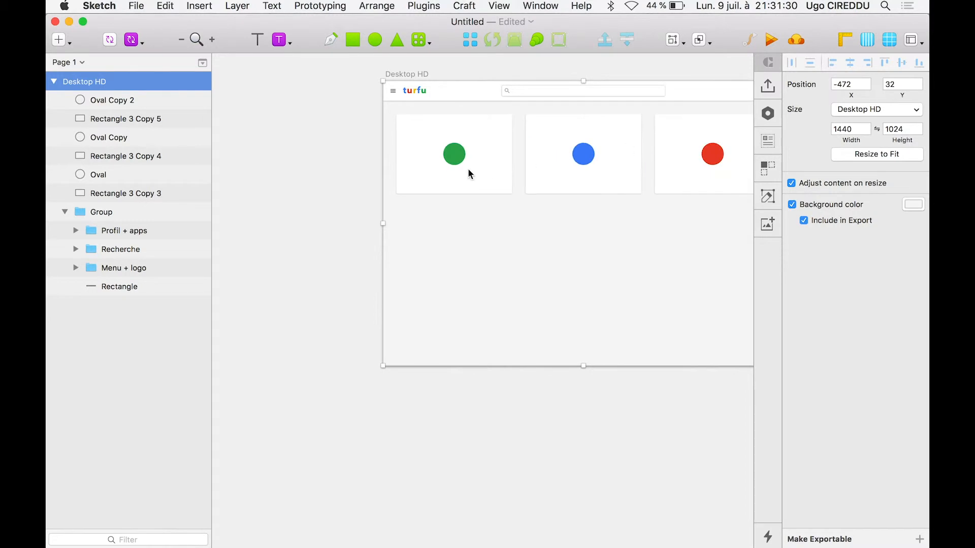
Step: Group the red circle with its white card
scroll(468, 169, "right", 5)
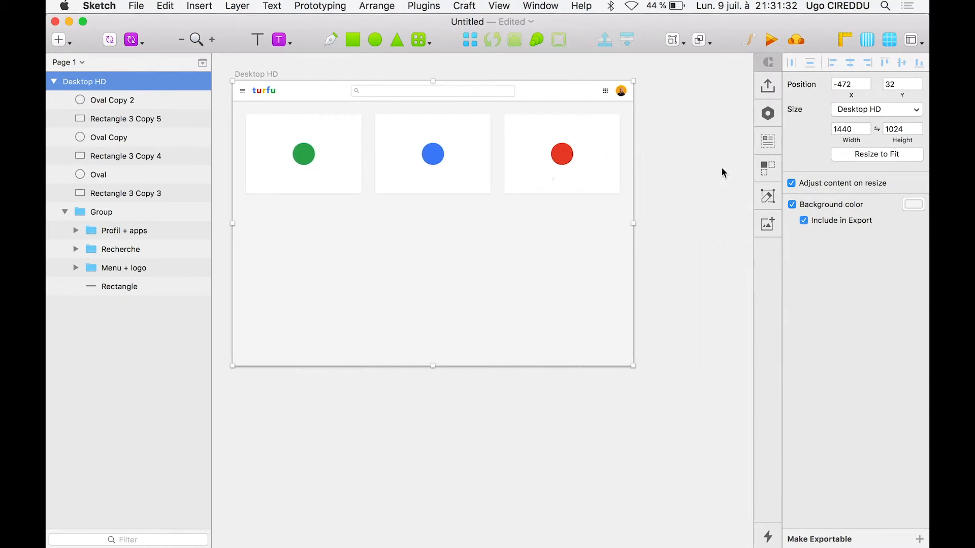
left_click(562, 154)
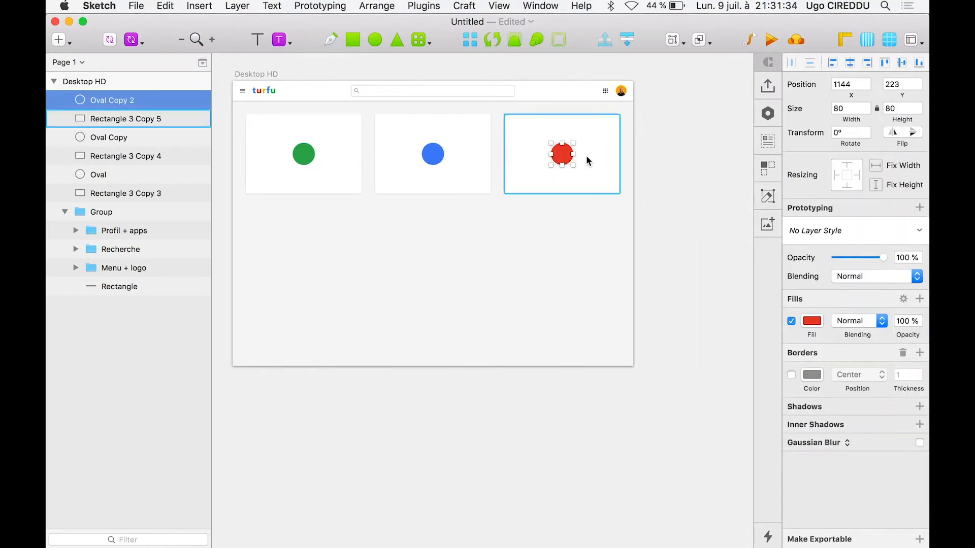
left_click(663, 155)
left_click(577, 156)
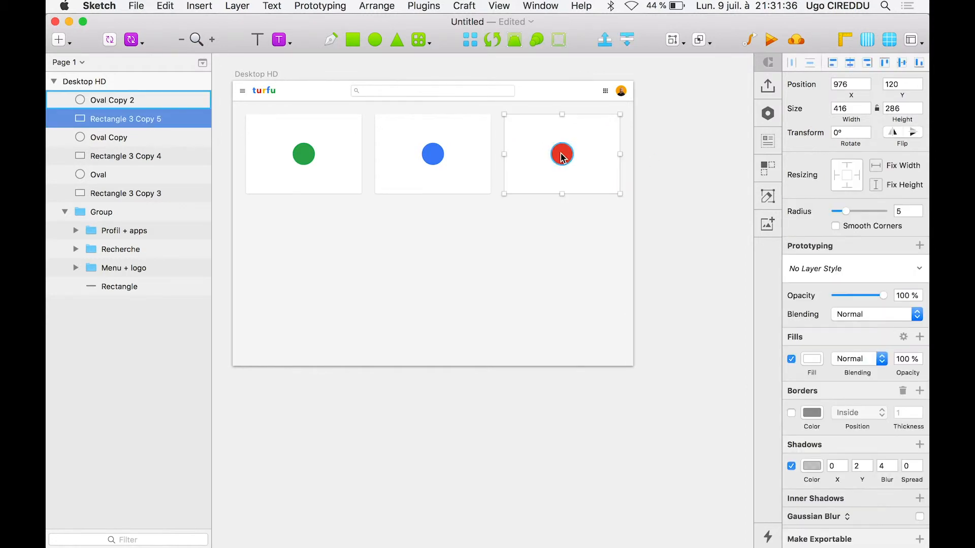
left_click(562, 155, "shift")
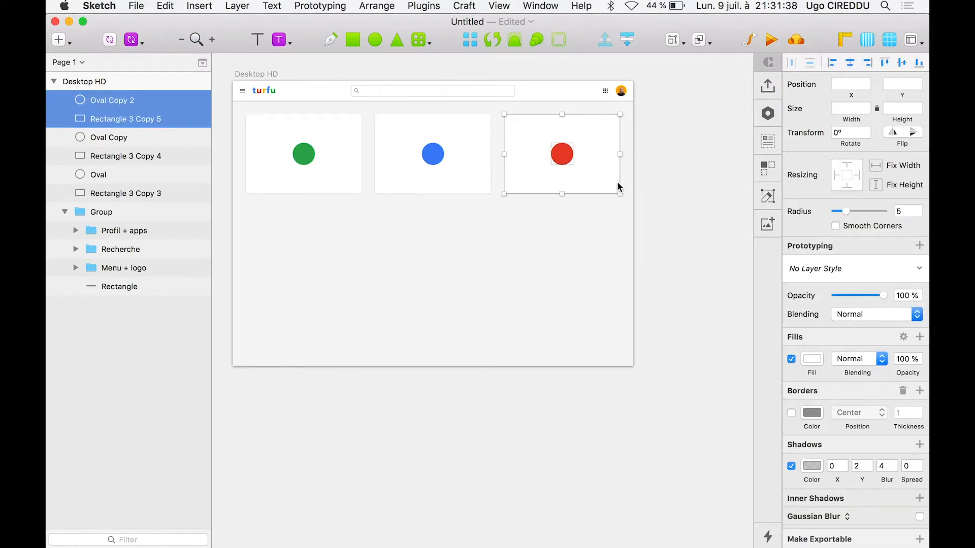
key("cmd+g")
Step: Group the blue circle with its card, and group the green circle with its card
left_click(433, 154)
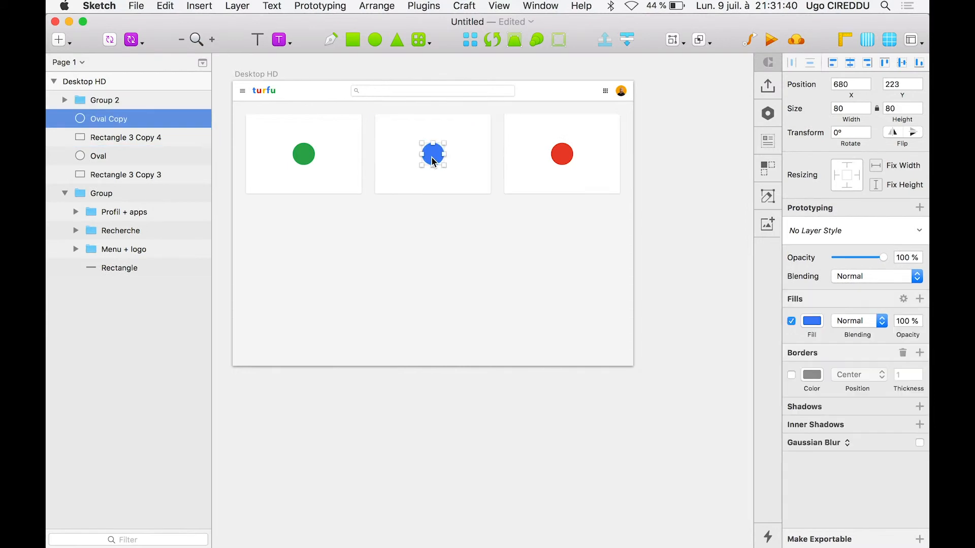
left_click(467, 163, "shift")
key("super+g")
left_click(304, 153)
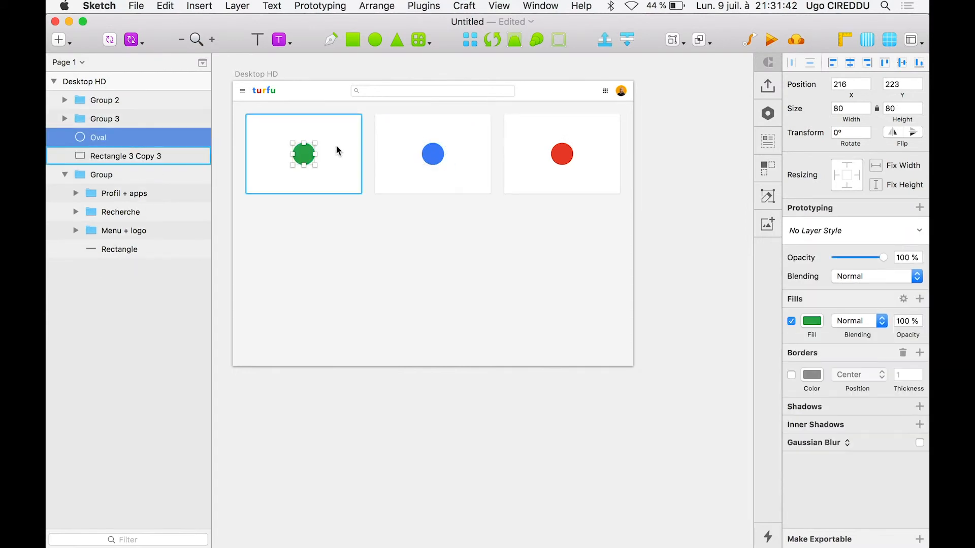
left_click(337, 144, "shift")
key("super+g")
Step: Fix the width of the green, blue and red circles and pin them to the top and bottom edges of their card groups
left_click(370, 241)
double_click(303, 142)
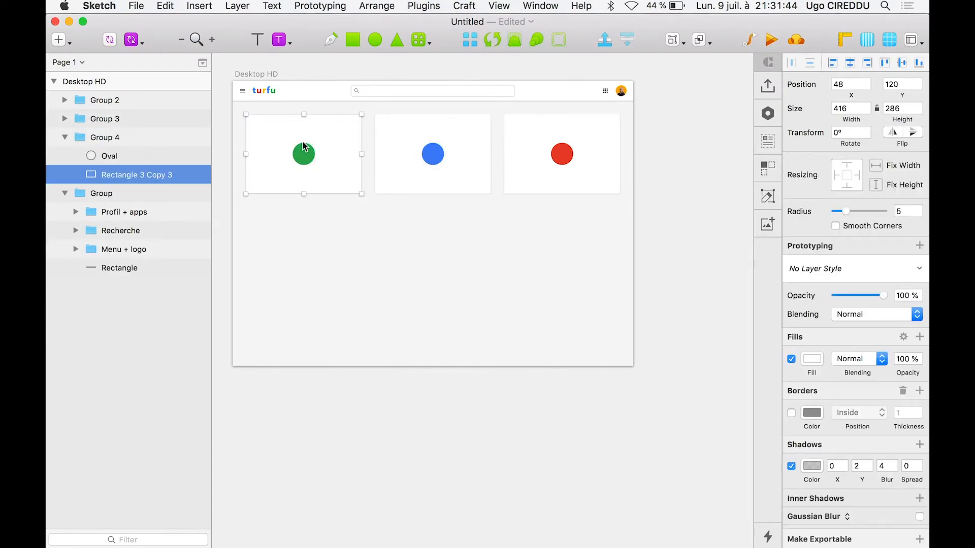
left_click(302, 152)
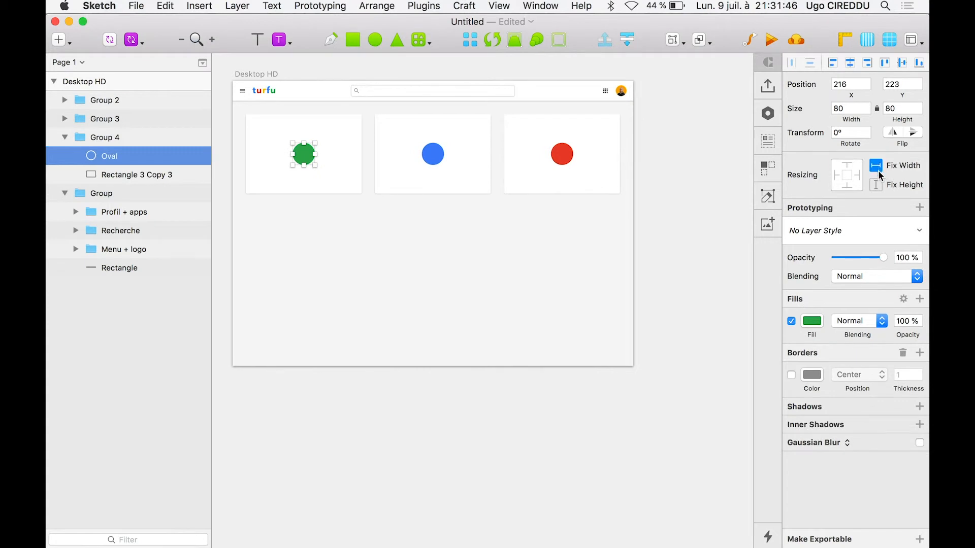
left_click(844, 174)
left_click(433, 154)
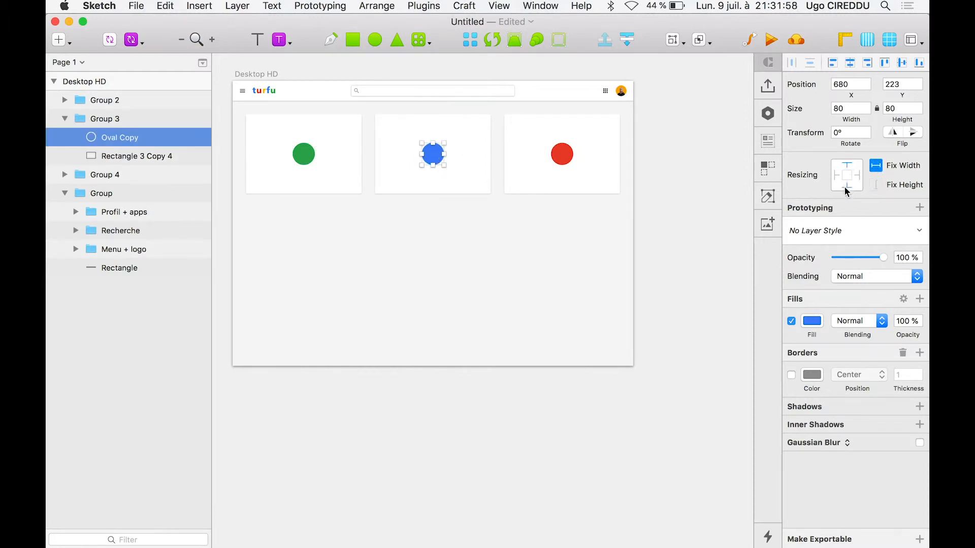
left_click(563, 154)
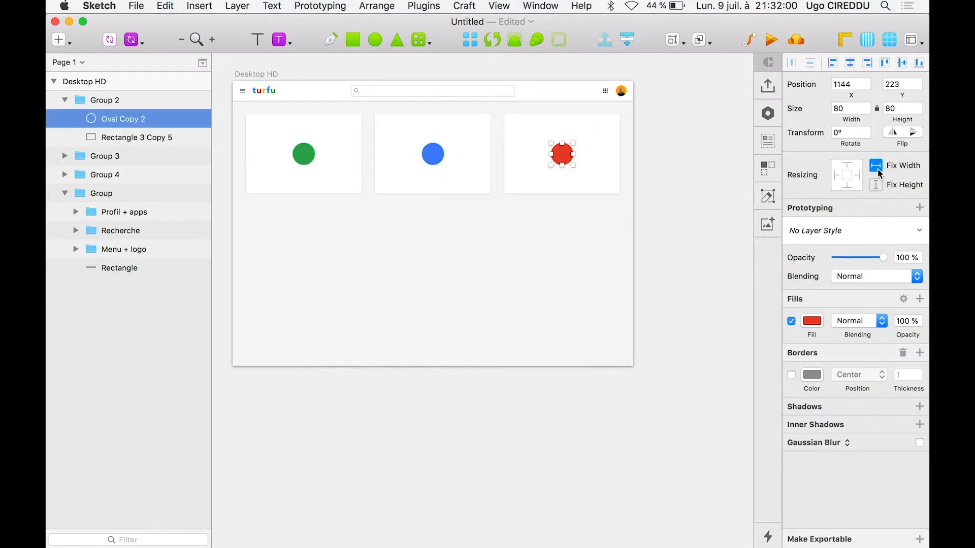
left_click(713, 208)
Step: Narrow the red circle's card group from its right side, then try reducing its height and undo the height change
left_click(599, 171)
mouse_move(621, 154)
left_mouse_down()
mouse_move(569, 155)
mouse_move(603, 155)
left_mouse_up()
mouse_move(554, 194)
left_mouse_down()
mouse_move(554, 161)
mouse_move(553, 178)
left_mouse_up()
key("super+z")
Step: Pin the red circle to its card's top edge with a fixed width, then try adjusting the card group's height
double_click(554, 153)
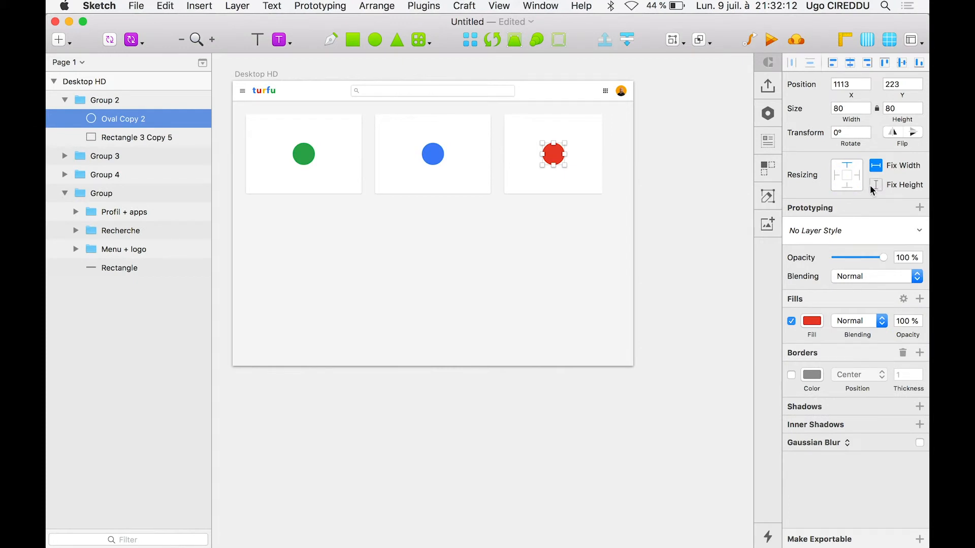
left_click(704, 164)
left_click(561, 154)
mouse_move(554, 193)
left_mouse_down()
mouse_move(554, 167)
mouse_move(554, 194)
left_mouse_up()
left_click(650, 184)
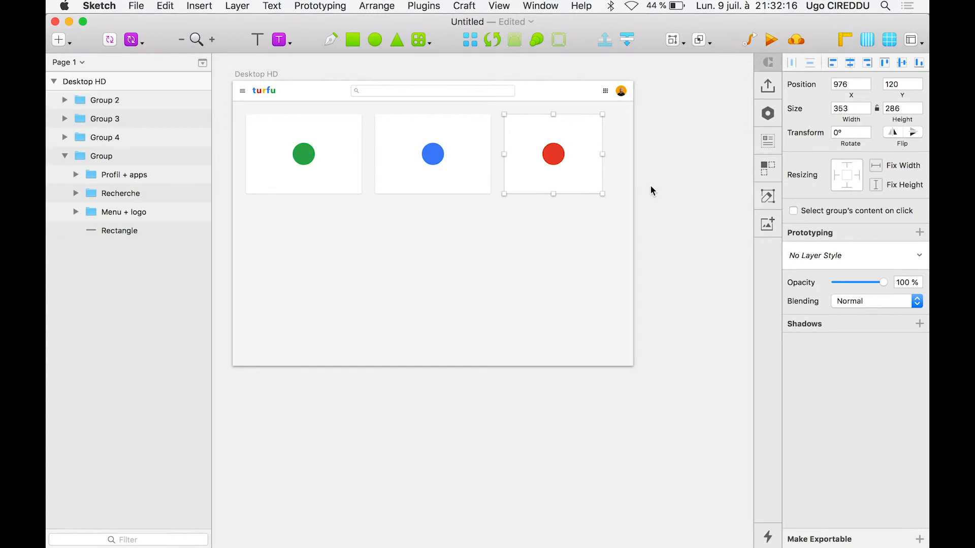
Step: Pin the red circle to its card's left and right edges with a fixed height, test stretching the card group downward, and undo the stretch
double_click(563, 159)
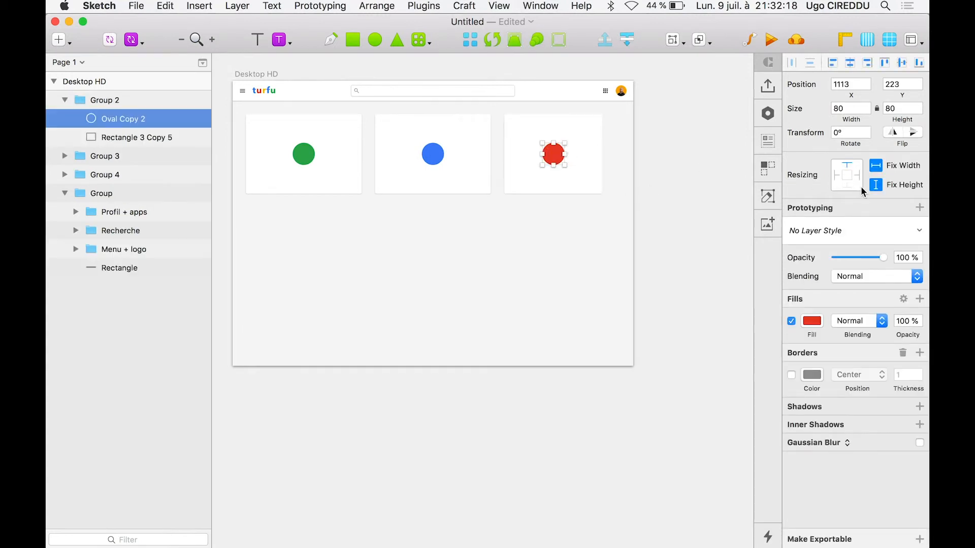
left_click(879, 186)
left_click(722, 186)
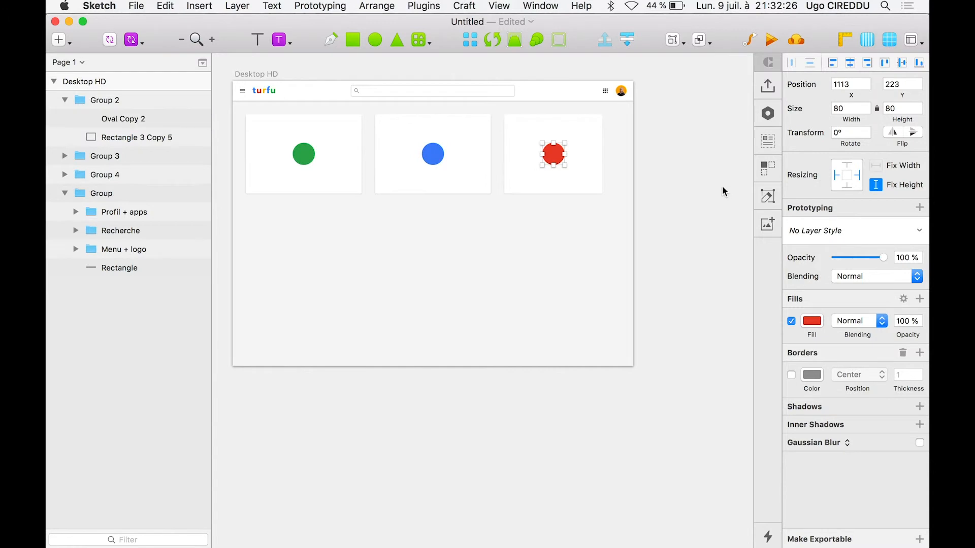
left_click(598, 141)
left_click_drag(553, 192, 555, 349)
left_click(632, 281)
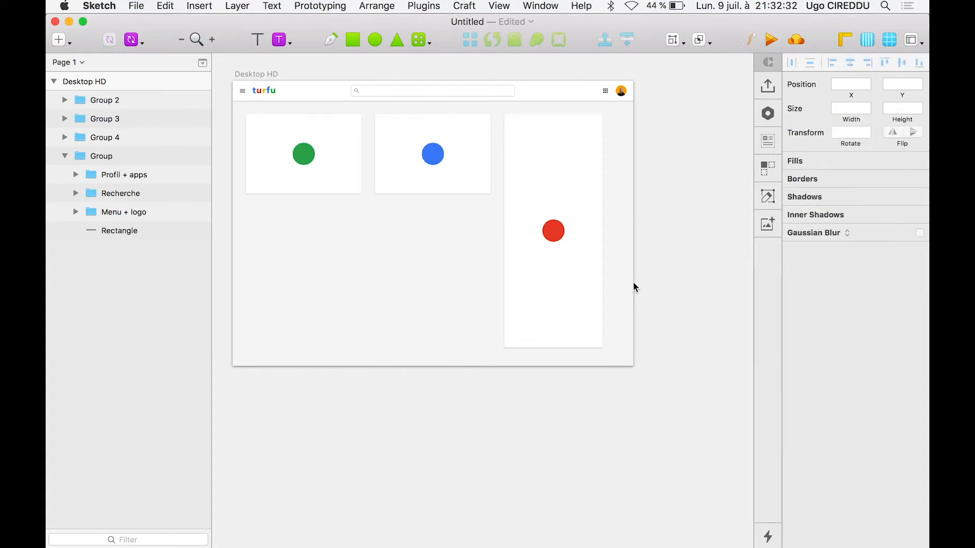
key("super+z")
Step: Release the red circle's left and right edge pins and turn off its fixed height
left_click(609, 255)
double_click(558, 169)
left_click(557, 165)
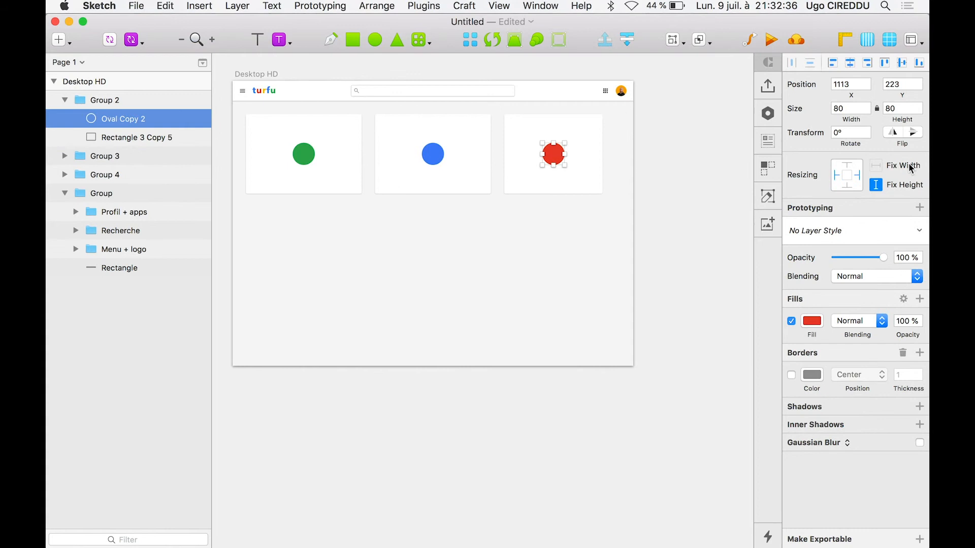
left_click(837, 175)
left_click(875, 186)
left_click(682, 175)
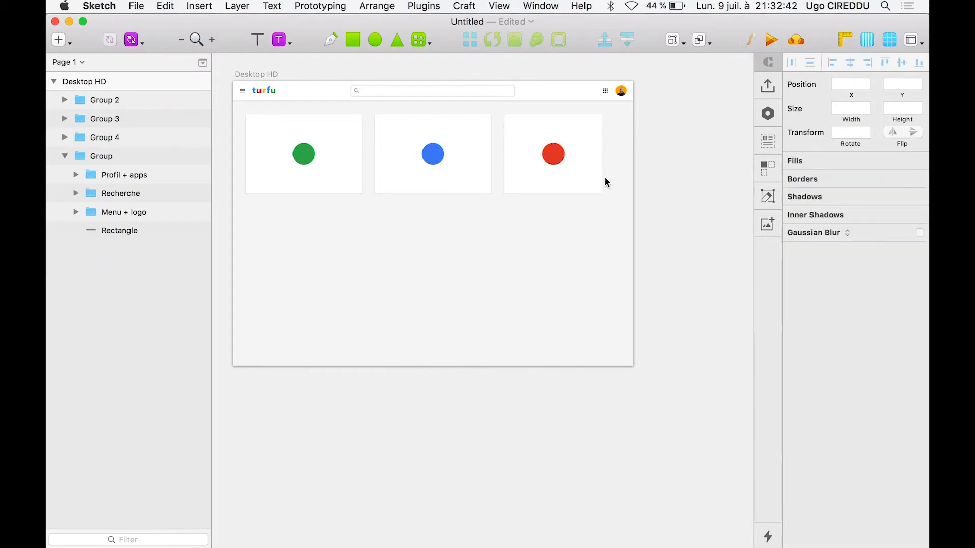
Step: Narrow the Desktop HD artboard from its right side to test how the header and cards adapt
scroll(604, 178, "down", 3)
left_click(595, 179)
left_click(390, 111)
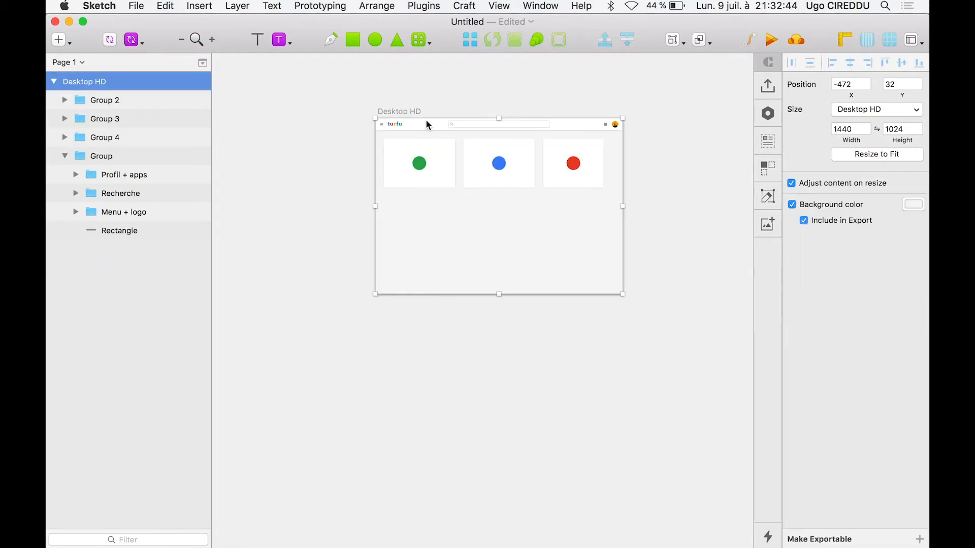
left_click_drag(621, 206, 541, 197)
left_click(581, 178)
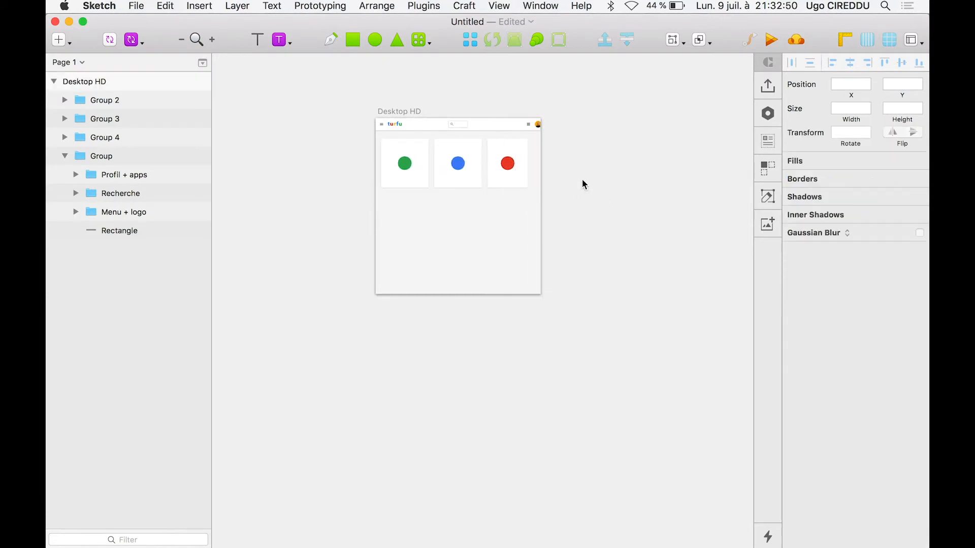
Step: Inspect the Profil + apps group at the header's right end, then undo the artboard narrowing
left_click(538, 129)
double_click(538, 129)
scroll(539, 130, "up", 10)
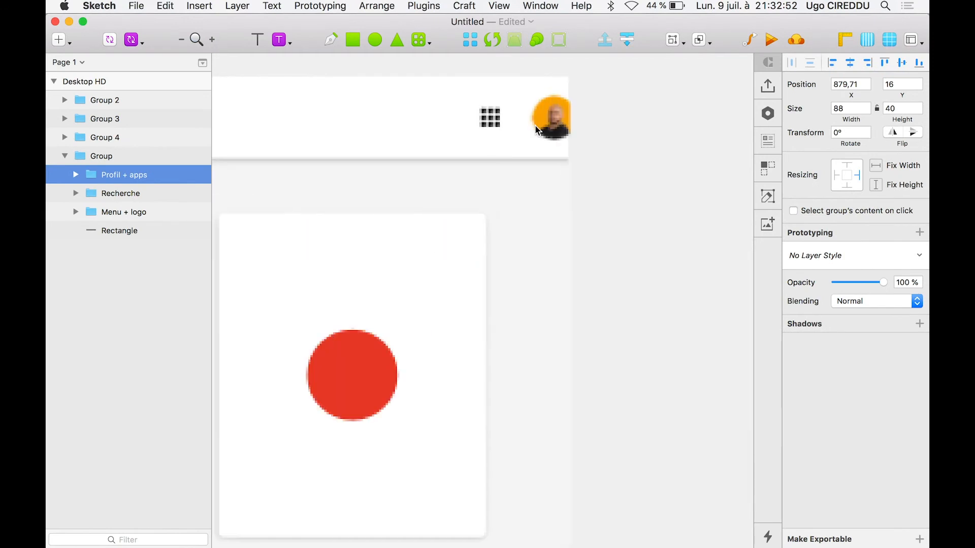
scroll(537, 127, "down", 6)
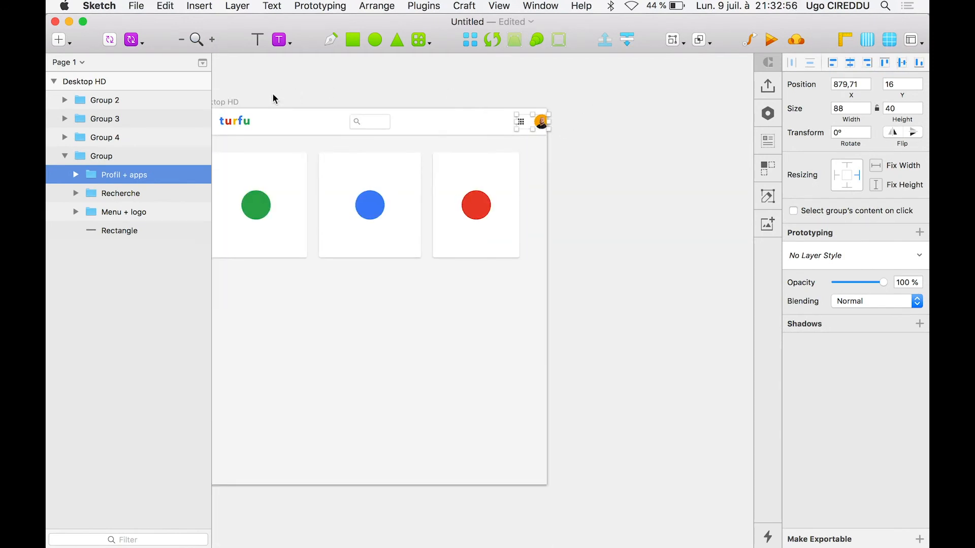
key("super+z")
key("super+z")
key("super+z")
key("super+z")
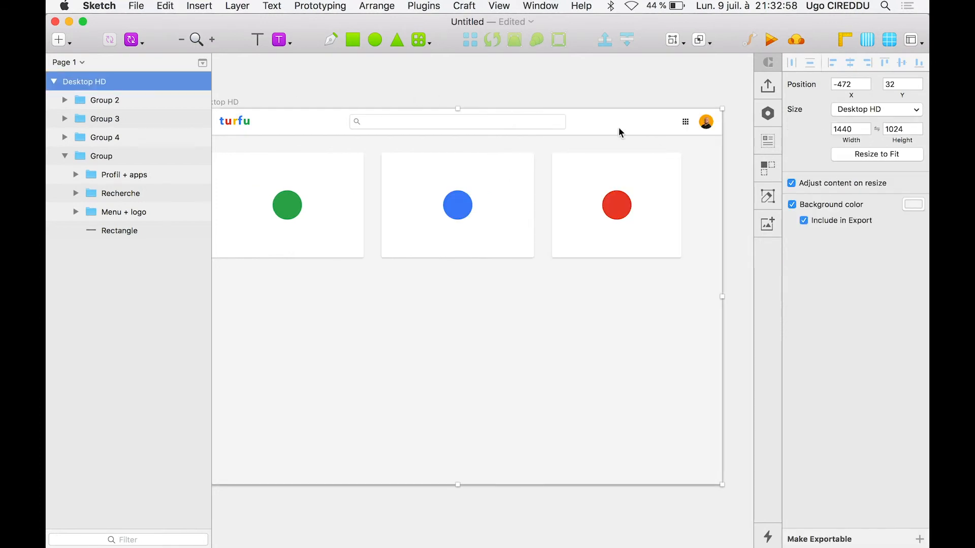
Step: Fix the width of the Profil + apps group in the header
key("super+shift+z")
key("super+shift+z")
key("super+shift+z")
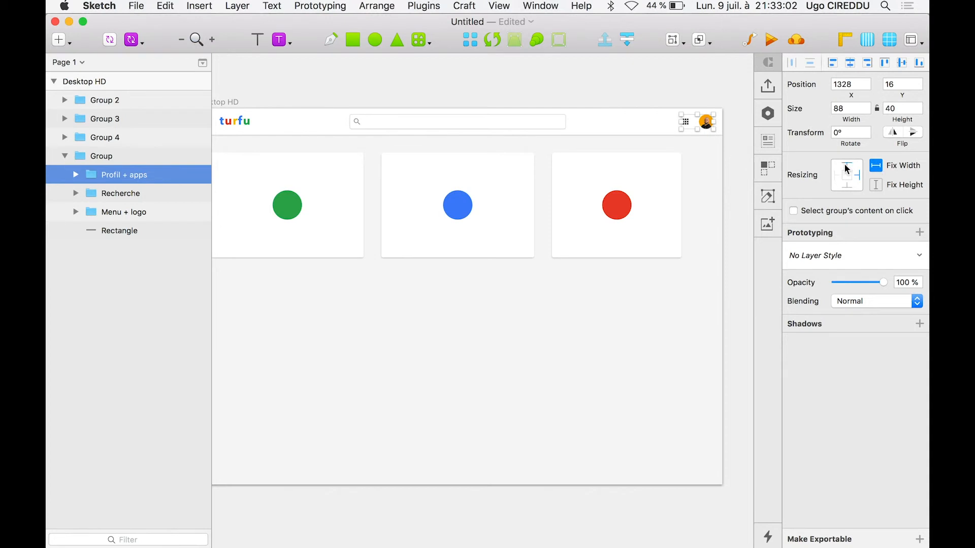
key("super+shift+z")
key("super+shift+z")
key("super+shift+z")
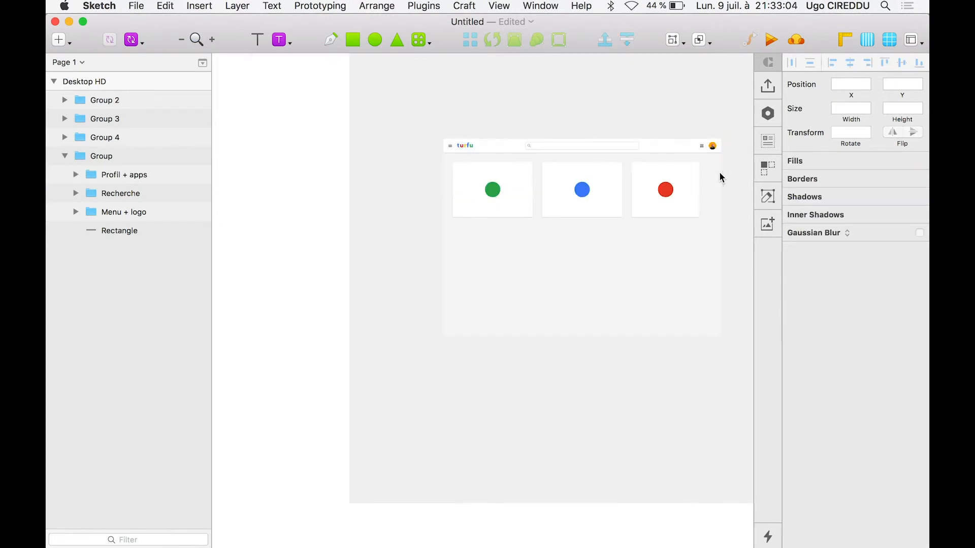
left_click(876, 166)
left_click(530, 121)
Step: Widen the Desktop HD artboard to about 2349 px, then stretch it to about 3007 px and undo the last widening
left_click(476, 133)
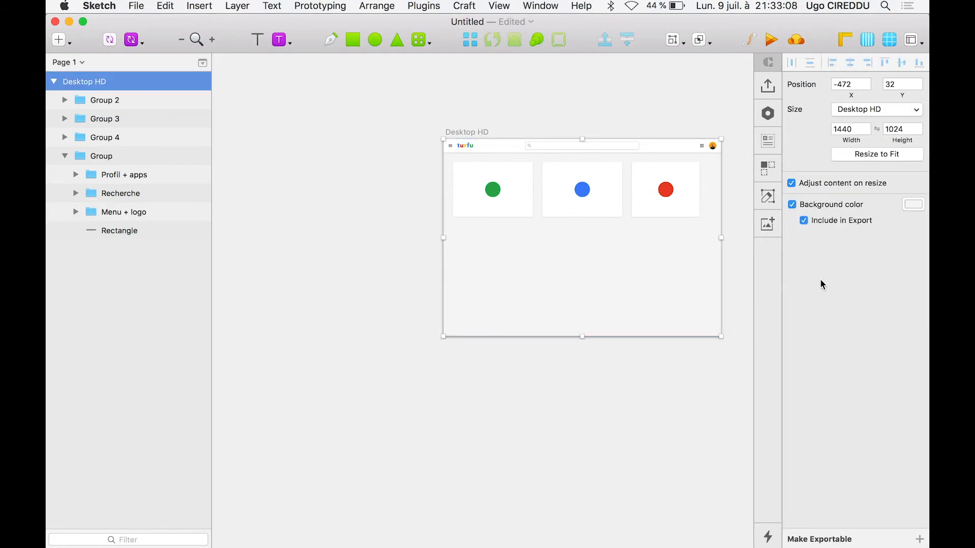
mouse_move(720, 238)
left_mouse_down()
mouse_move(635, 229)
mouse_move(711, 231)
left_mouse_up()
scroll(557, 243, "right", 5)
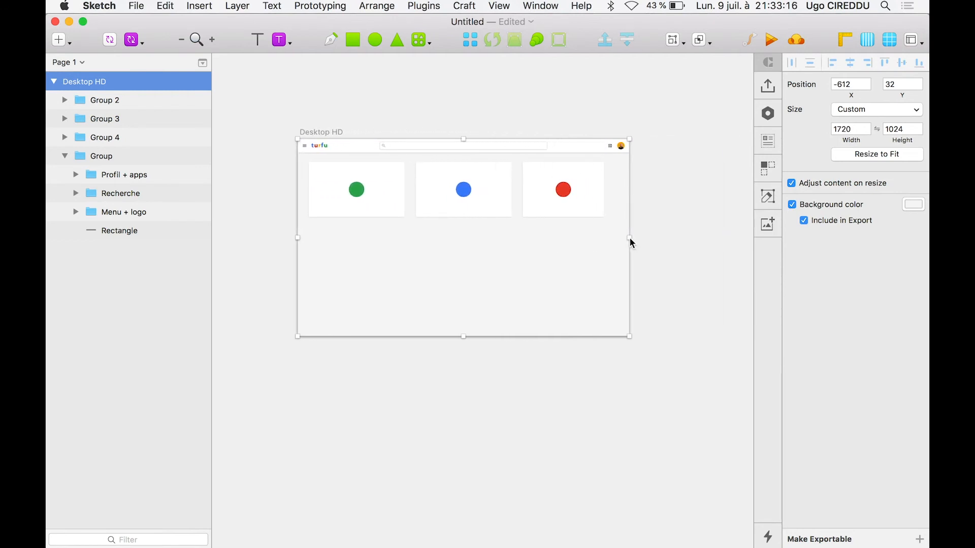
left_click_drag(630, 242, 751, 231)
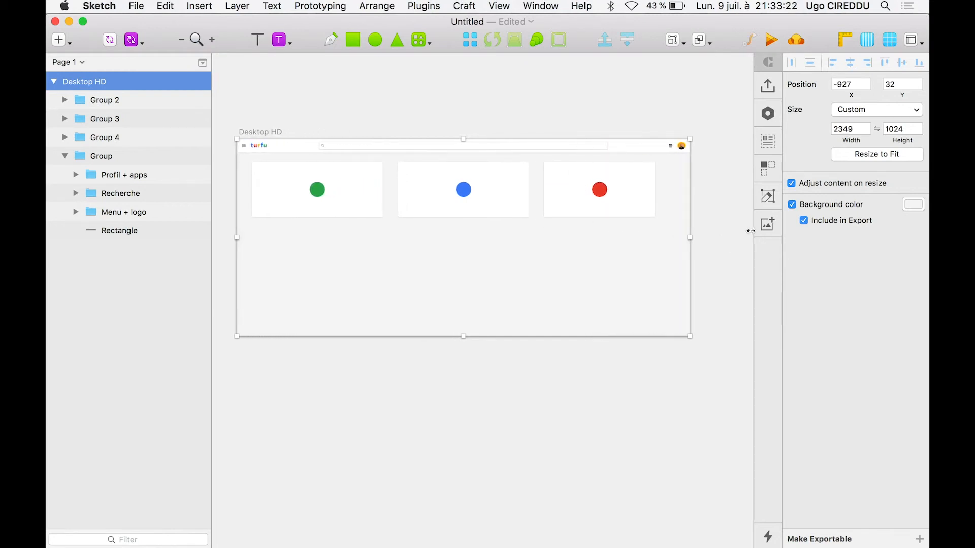
scroll(589, 230, "down", 3)
left_click_drag(635, 231, 700, 230)
key("super+z")
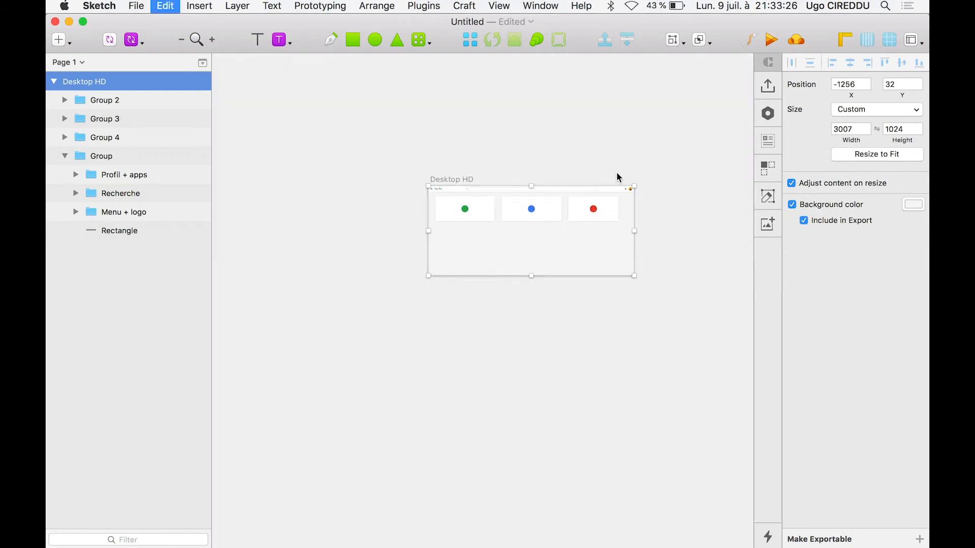
Step: Set the Desktop HD artboard's size to 1920 px wide and 1080 px high
left_click(596, 162)
left_click(445, 182)
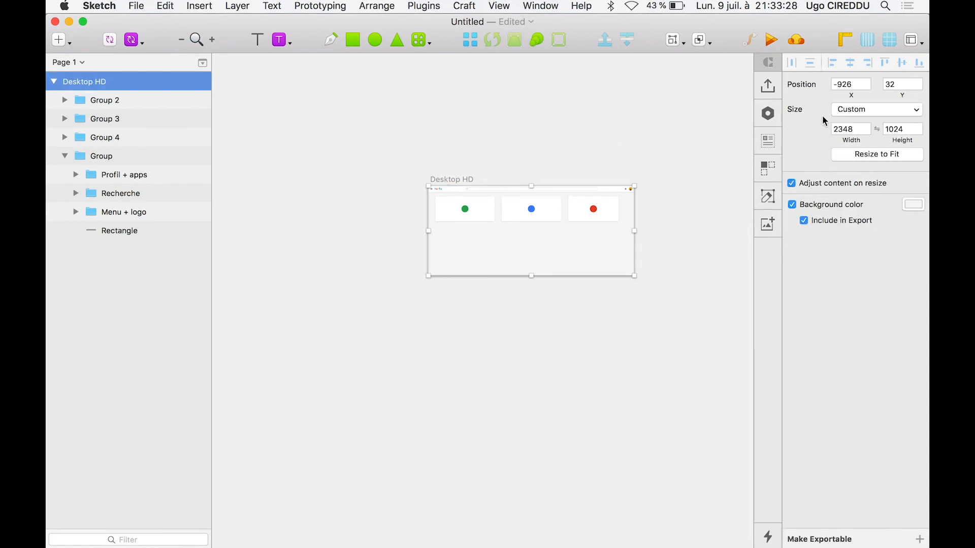
left_click(848, 129)
type("1920")
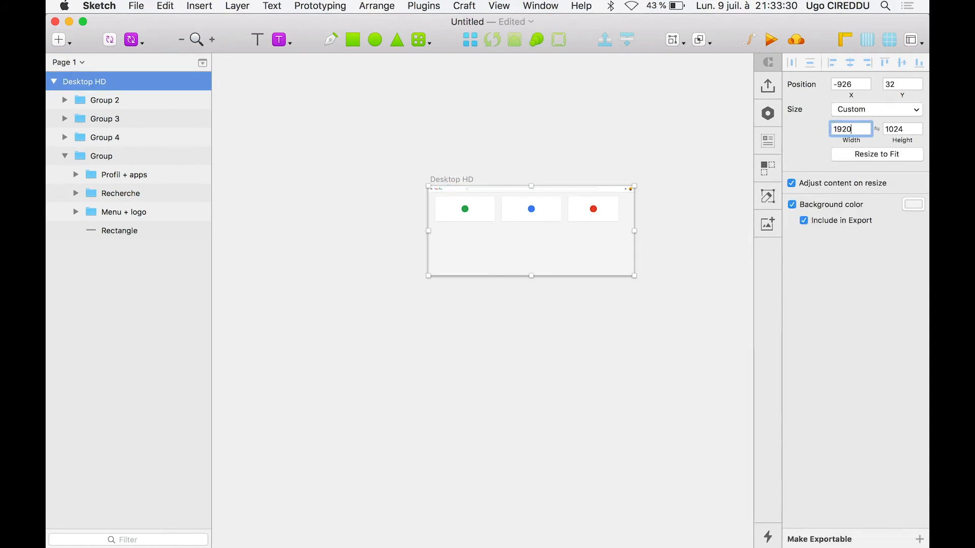
key("Tab")
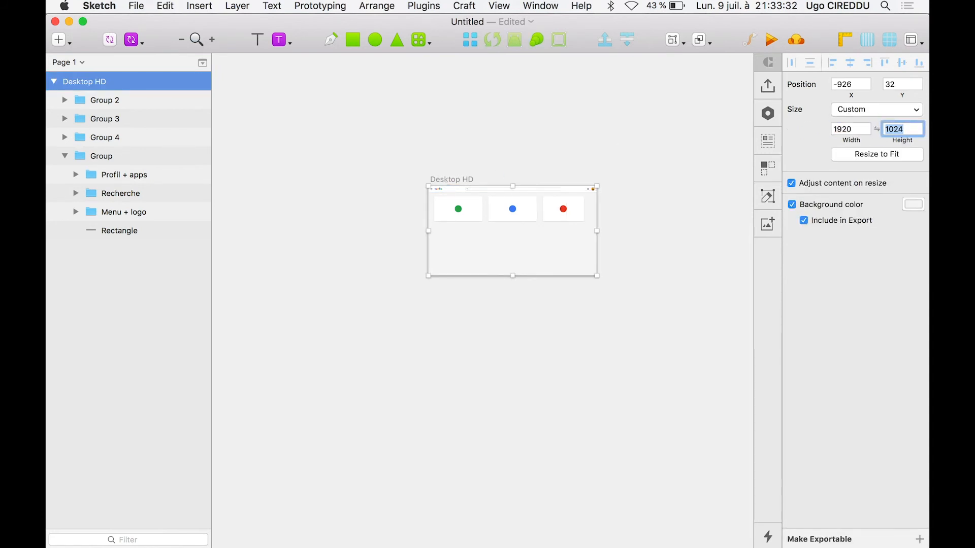
type("1080")
key("Return")
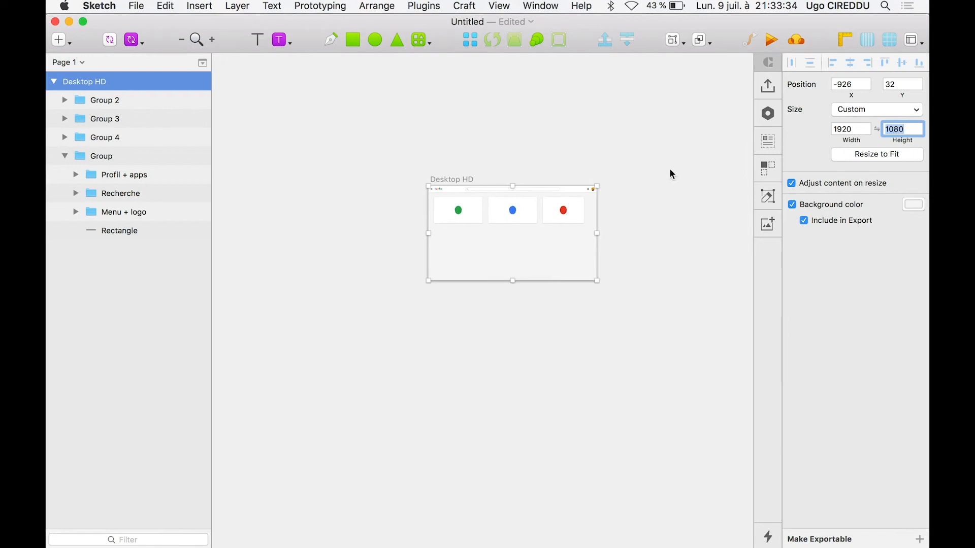
Step: Undo the artboard's last height change
left_click(632, 229)
scroll(633, 230, "up", 3)
key("super+z")
left_click(688, 178)
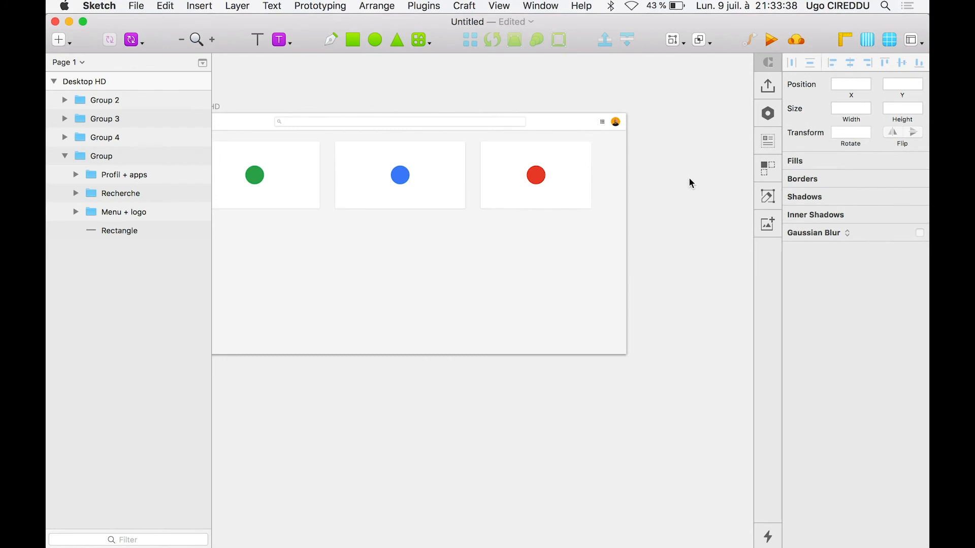
Step: Rename the group holding the menu, logo, search and profile elements as Header
left_click(574, 120)
scroll(574, 120, "left", 3)
left_click(419, 178)
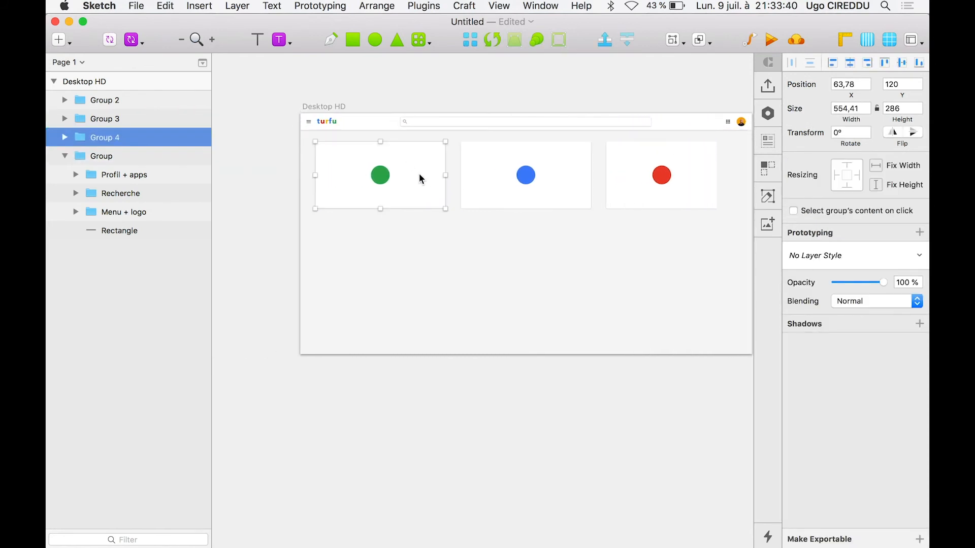
left_click(365, 117)
left_click(397, 87)
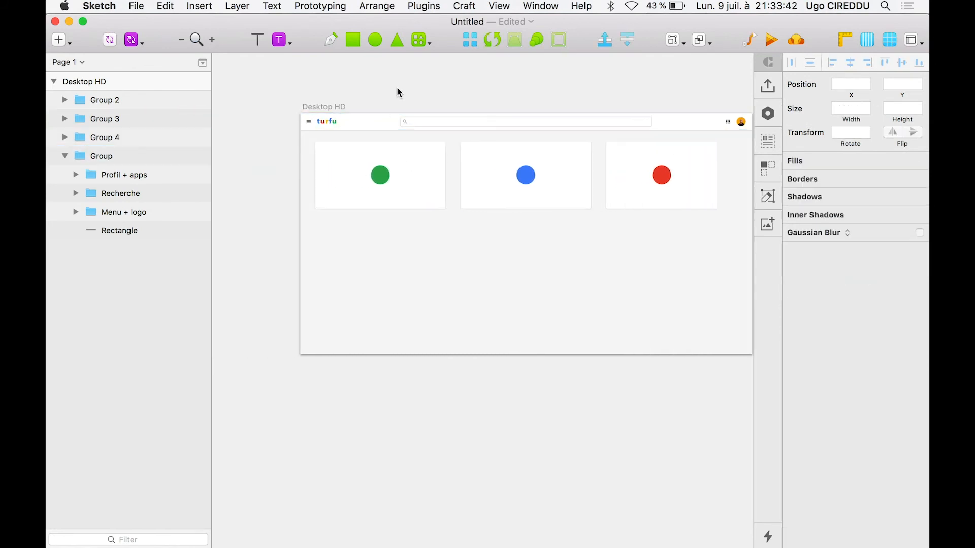
left_click(371, 115)
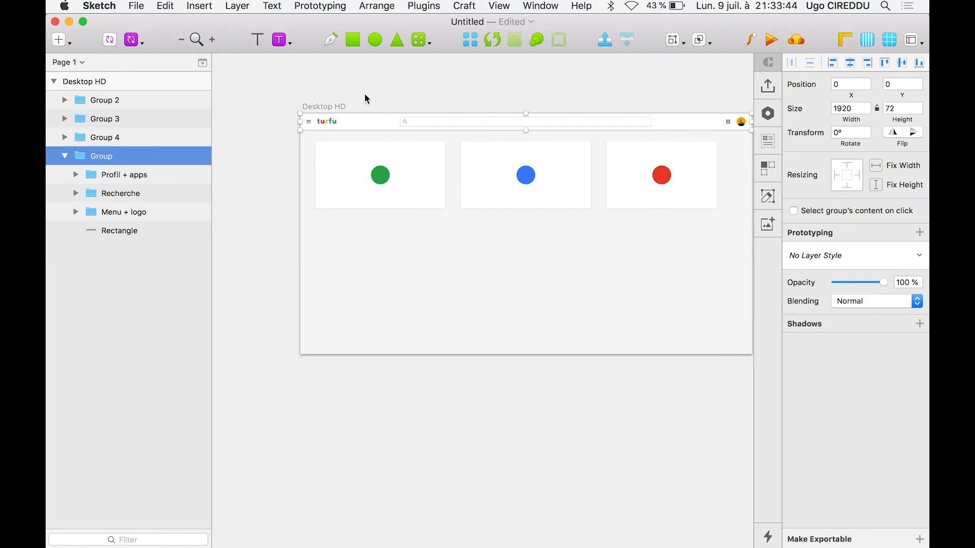
double_click(99, 156)
type("Header")
key("Return")
left_click(511, 244)
Step: Pin the green, blue and red card groups to the artboard's left, right and top edges
left_click(370, 183)
left_click(542, 174, "shift")
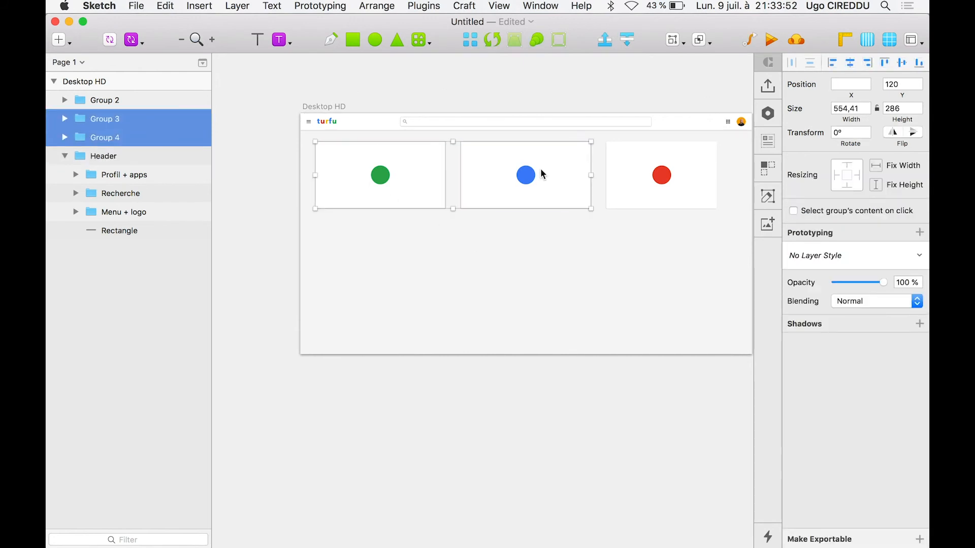
left_click(644, 165, "shift")
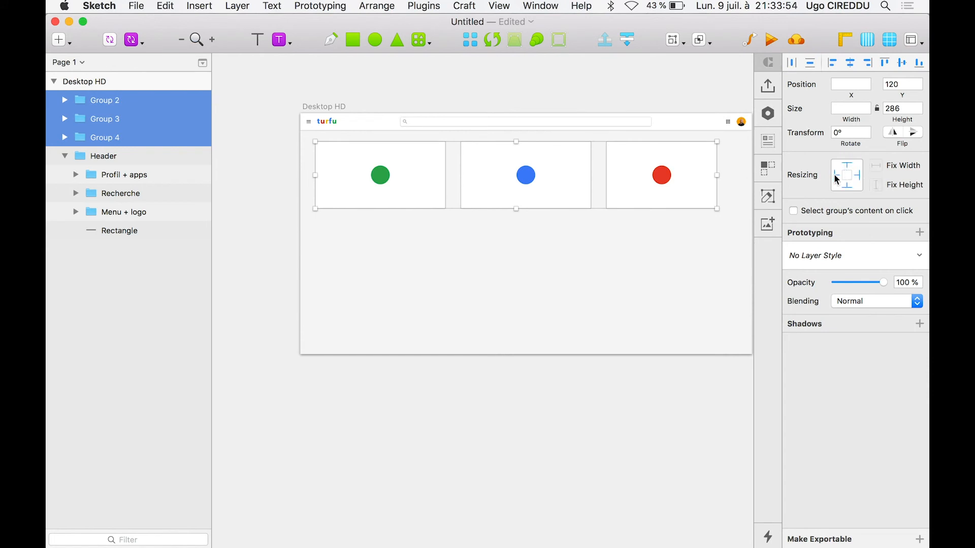
left_click(565, 325)
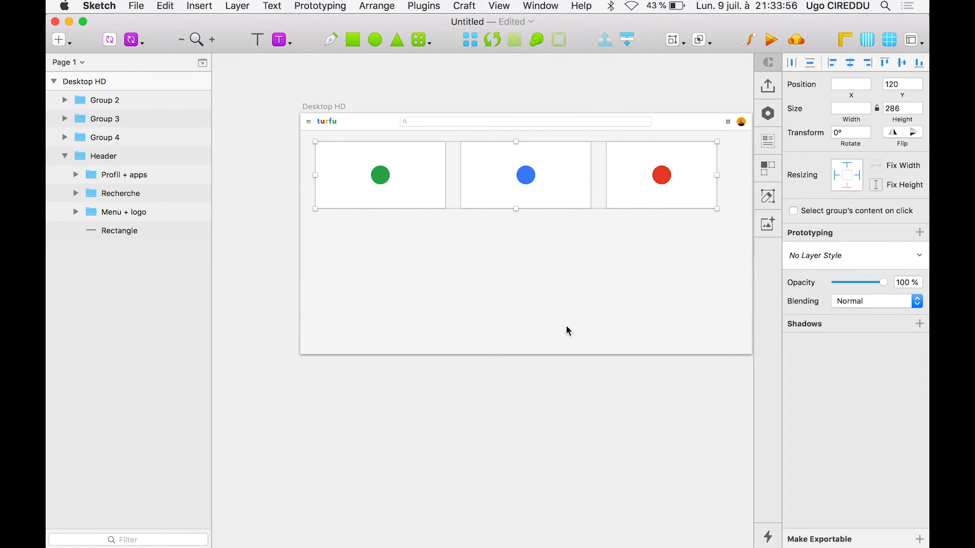
Step: Try stretching the artboard's height from its lower edge and undo the change
key("super+minus")
left_click(455, 208)
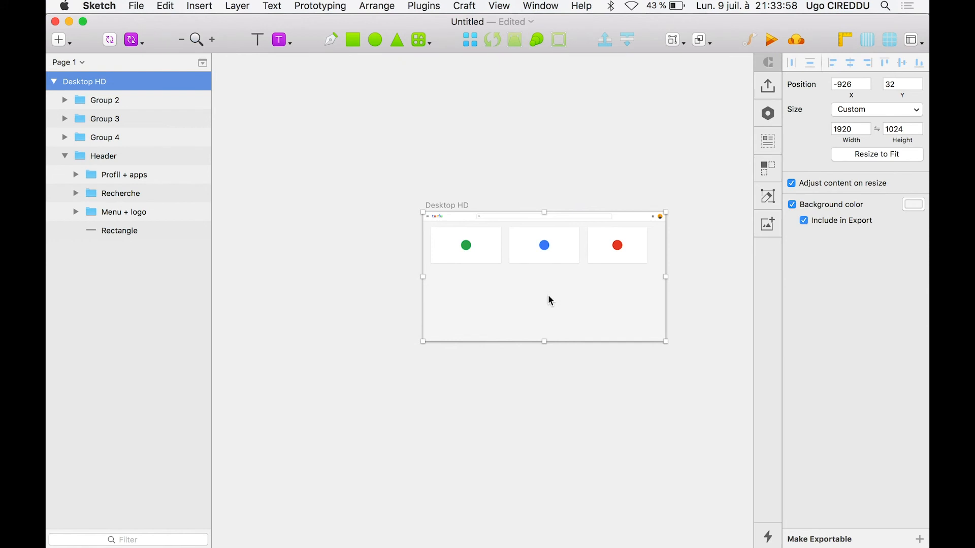
mouse_move(544, 344)
left_mouse_down()
mouse_move(544, 454)
mouse_move(544, 284)
mouse_move(544, 359)
left_mouse_up()
key("super+z")
Step: Fix the height of the three card groups, and pin the Header group to the artboard's left, right and top edges
left_click(478, 258)
left_click(548, 258, "shift")
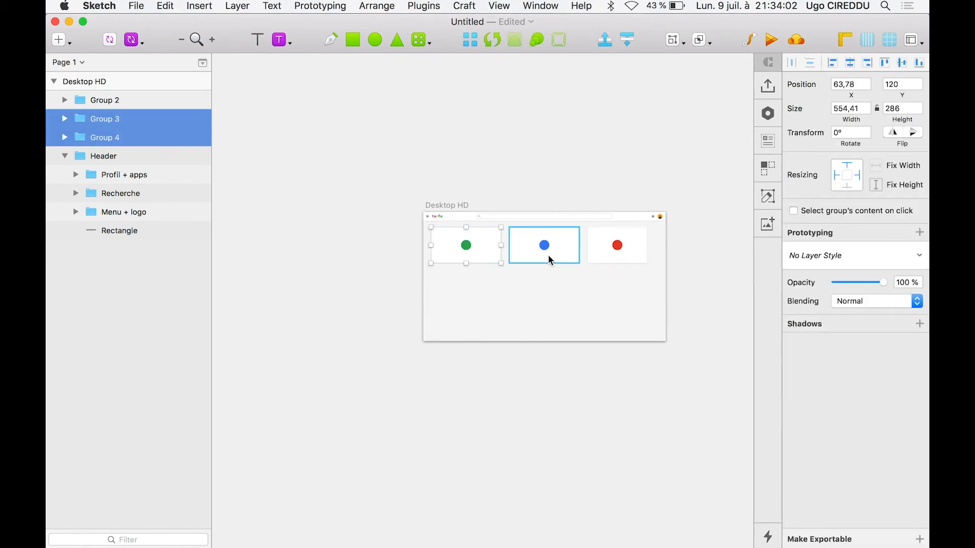
left_click(619, 258, "shift")
left_click(876, 186)
left_click(502, 215)
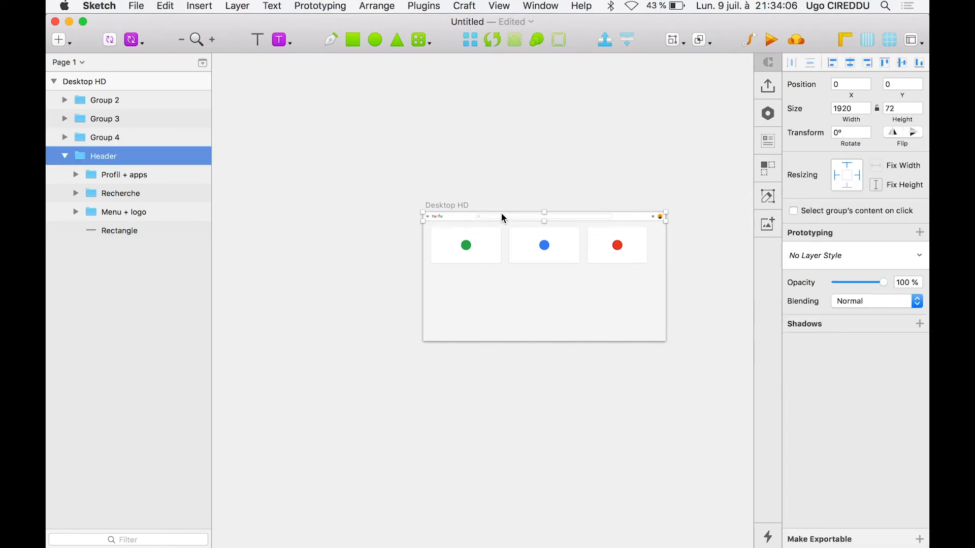
left_click(610, 163)
Step: Stretch the Desktop HD artboard downward to a height of about 1788 px
left_click(437, 204)
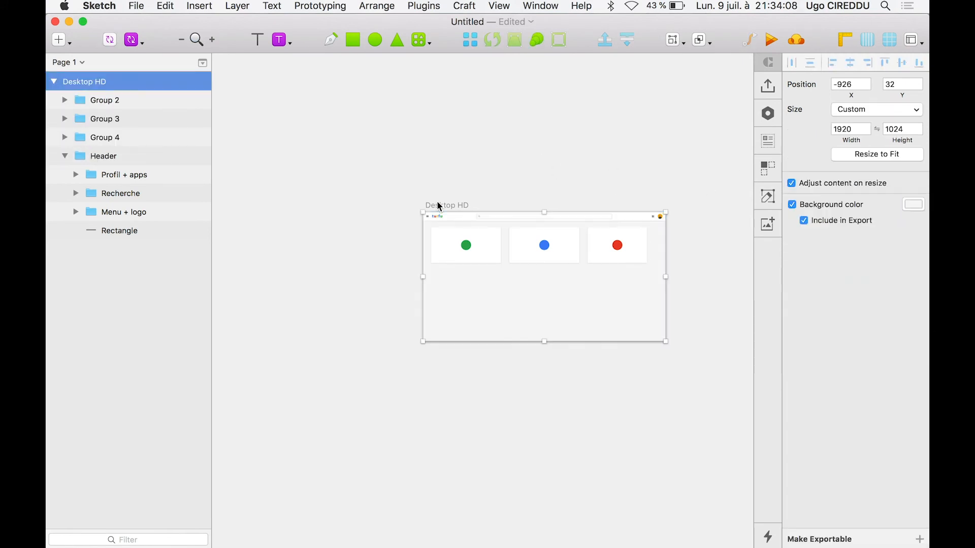
scroll(501, 220, "up", 3)
scroll(499, 222, "down", 3)
scroll(499, 221, "right", 2)
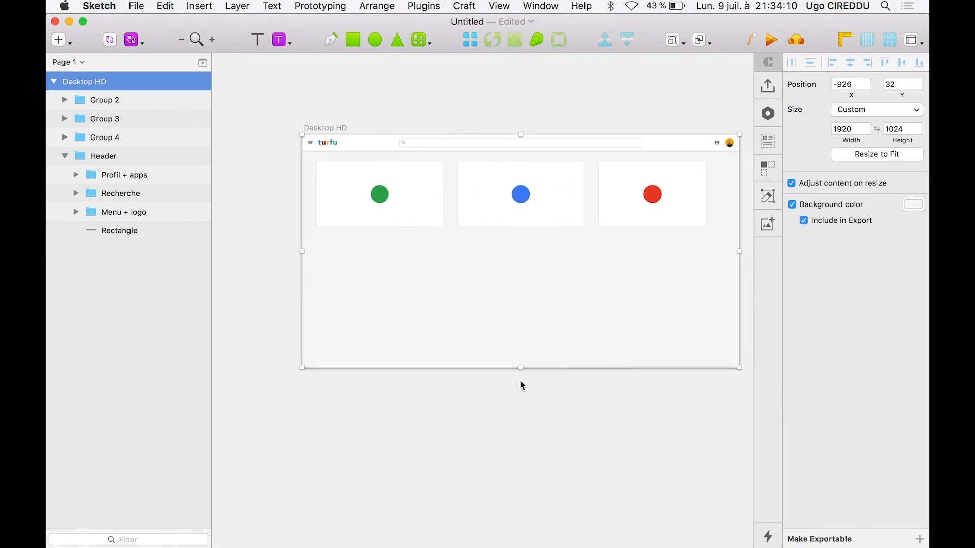
left_click_drag(521, 366, 512, 546)
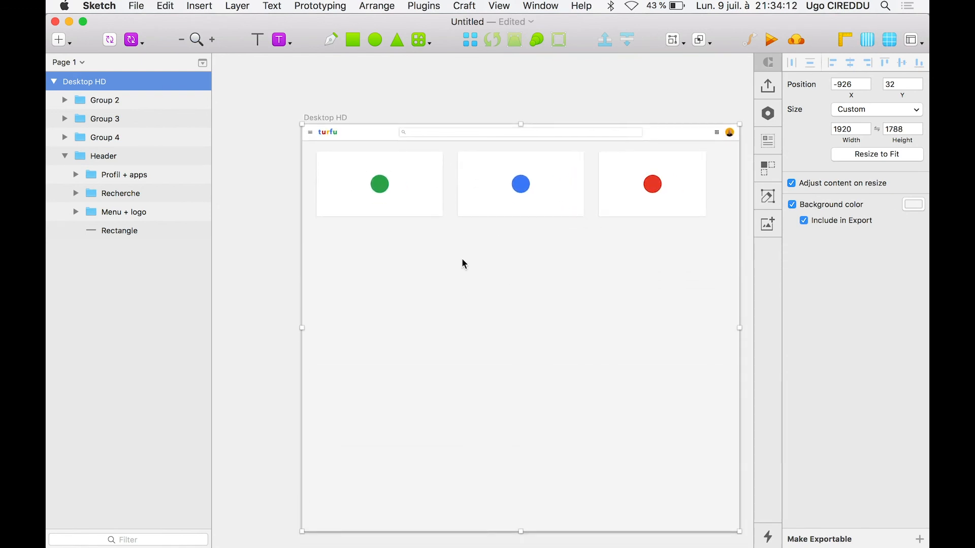
Step: Set the Desktop HD artboard's height to 1080
scroll(463, 264, "down", 3)
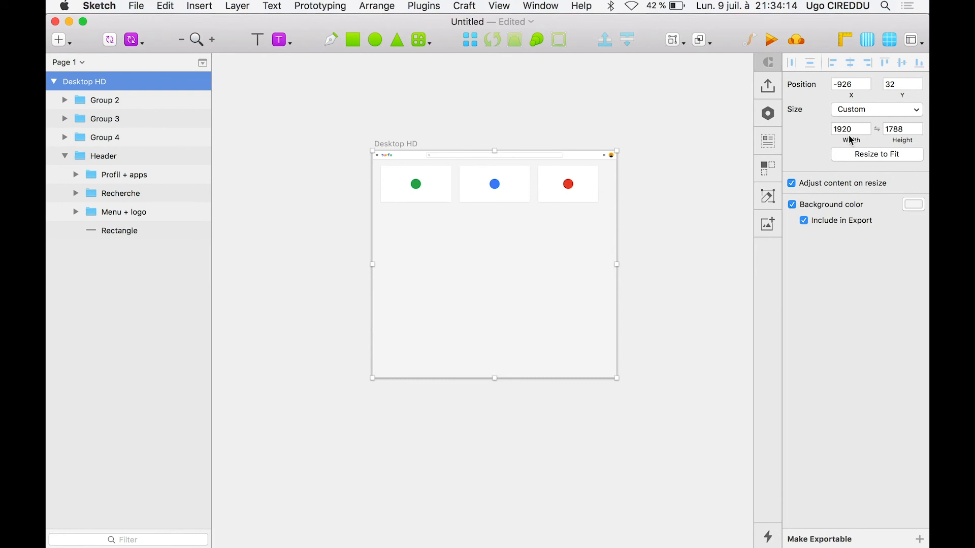
left_click(891, 127)
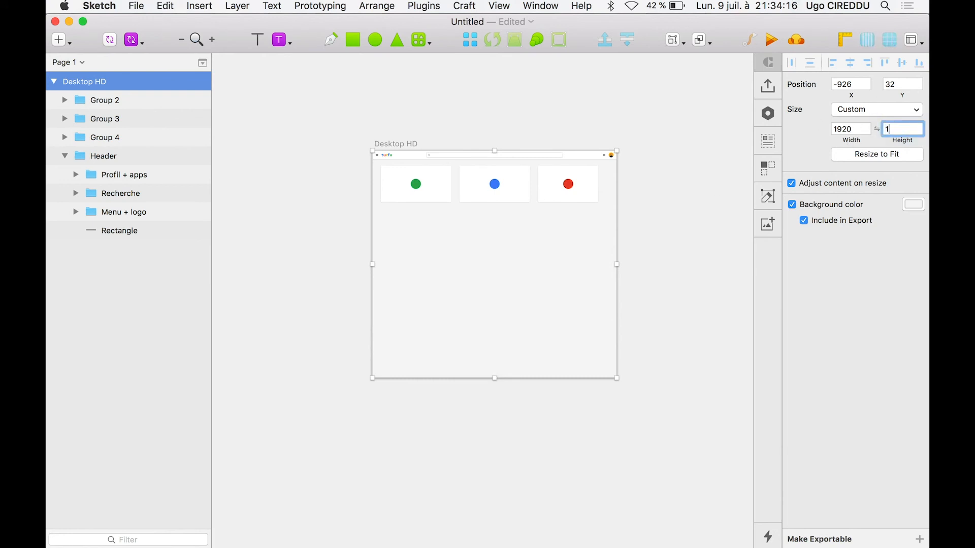
type("1080")
key("BackSpace")
key("Return")
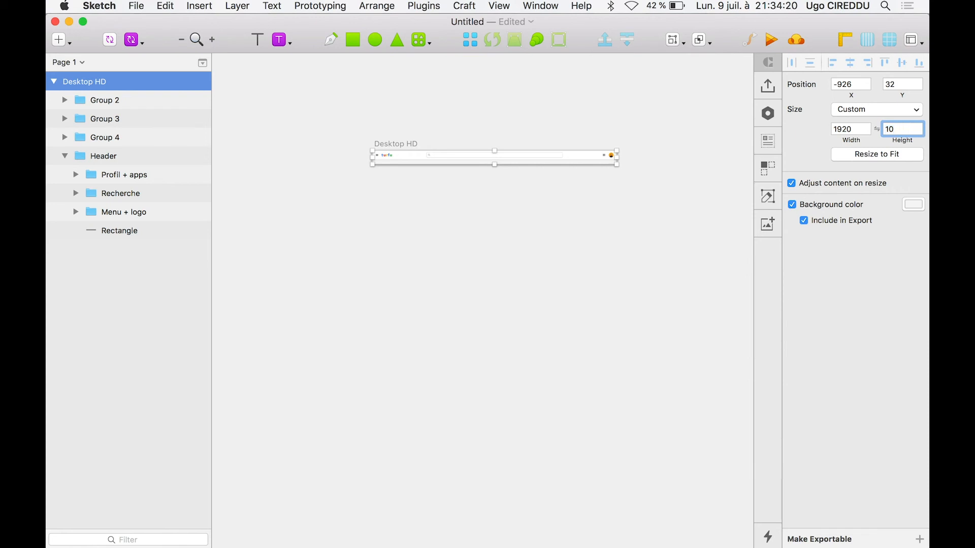
type("0")
key("Return")
left_click(742, 210)
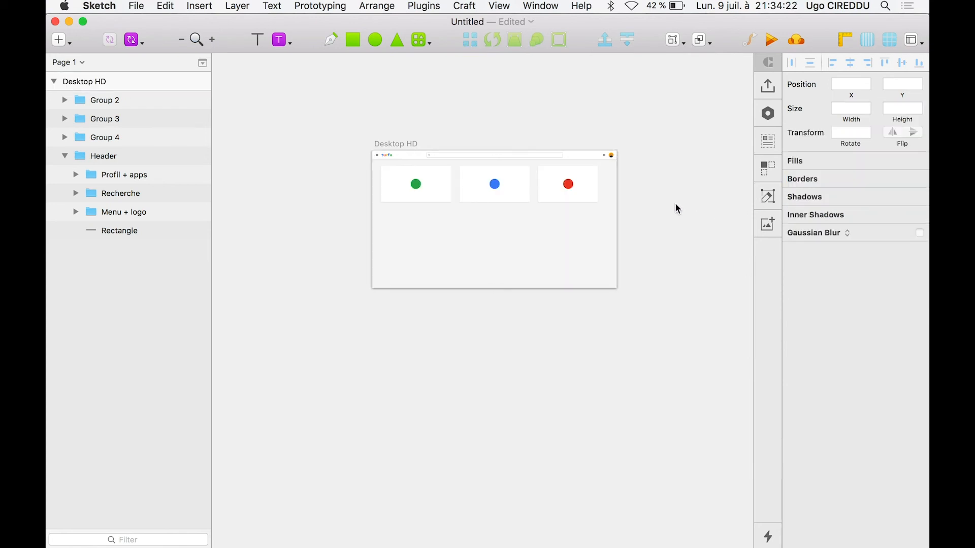
Step: Duplicate the green, blue and red card groups together into a second row directly below the first, at Y 462
left_click(406, 141)
left_click(564, 195)
left_click(507, 196, "shift")
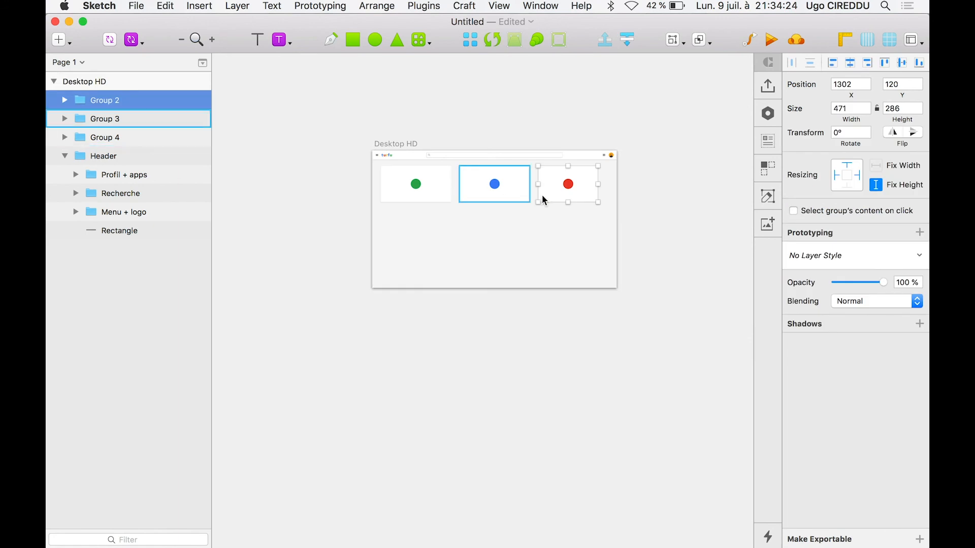
left_click(425, 196)
left_click(495, 195, "shift")
left_click(551, 198, "shift")
left_click_drag(506, 194, 505, 235)
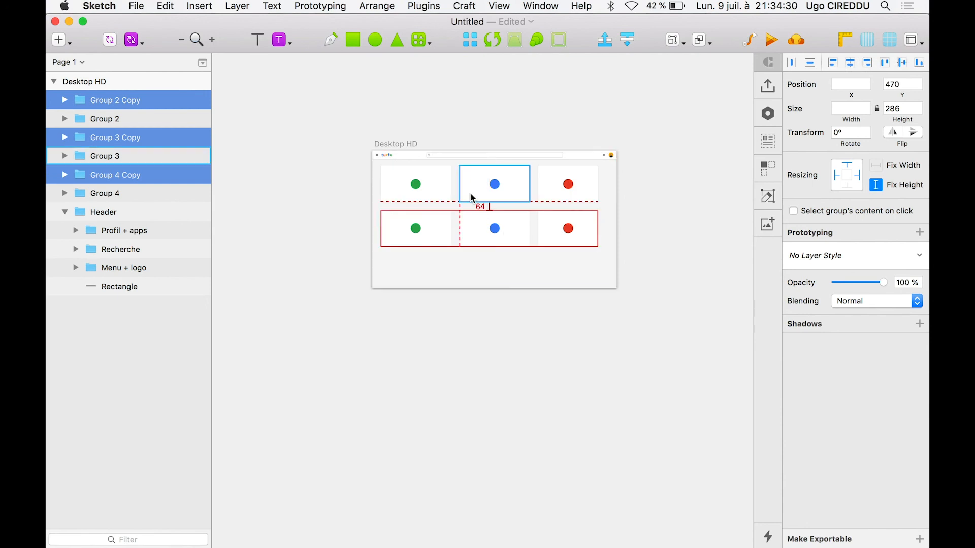
left_click_drag(473, 220, 471, 218)
left_click(400, 128)
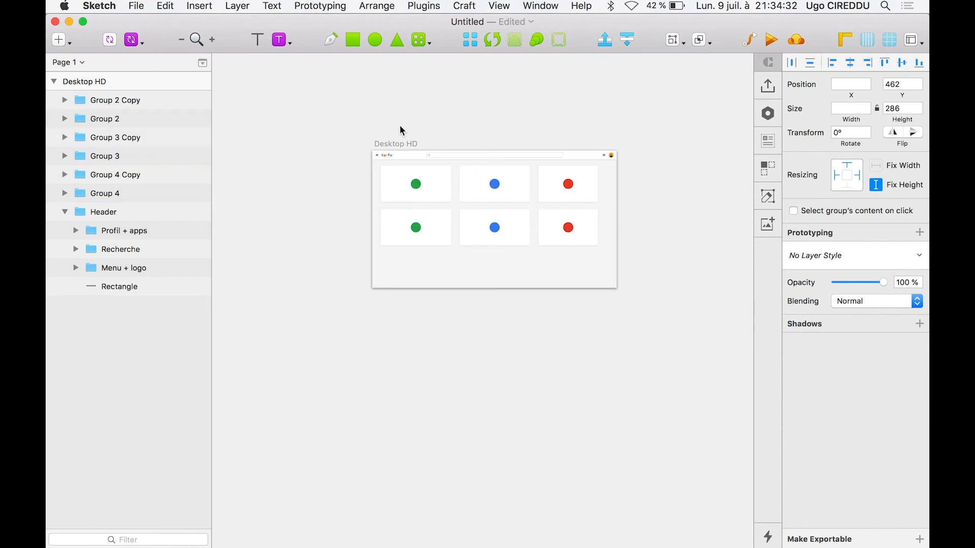
Step: Stretch the Desktop HD artboard downward to a height of about 2033 px to test both card rows
left_click(394, 140)
left_click_drag(494, 289, 487, 401)
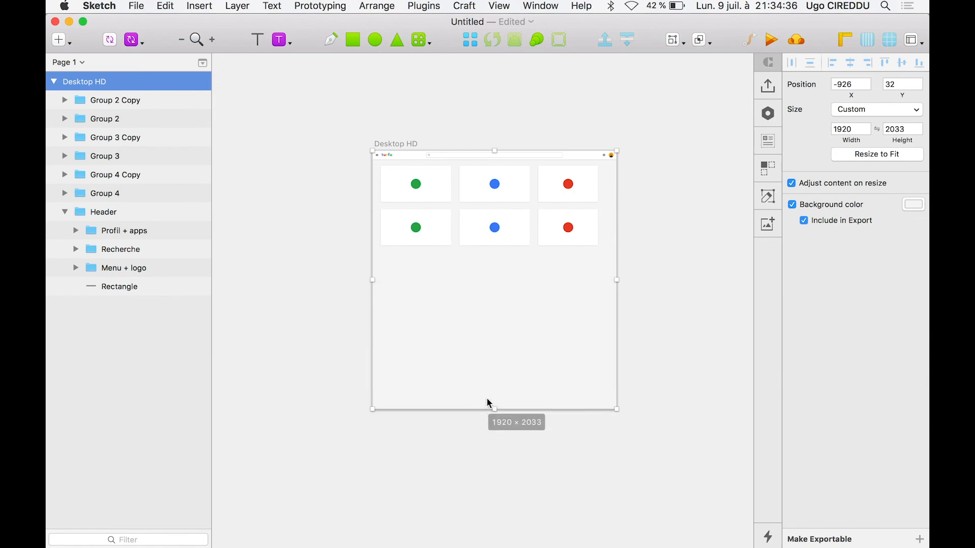
scroll(508, 312, "down", 3)
scroll(508, 312, "up", 3)
scroll(510, 315, "up", 3)
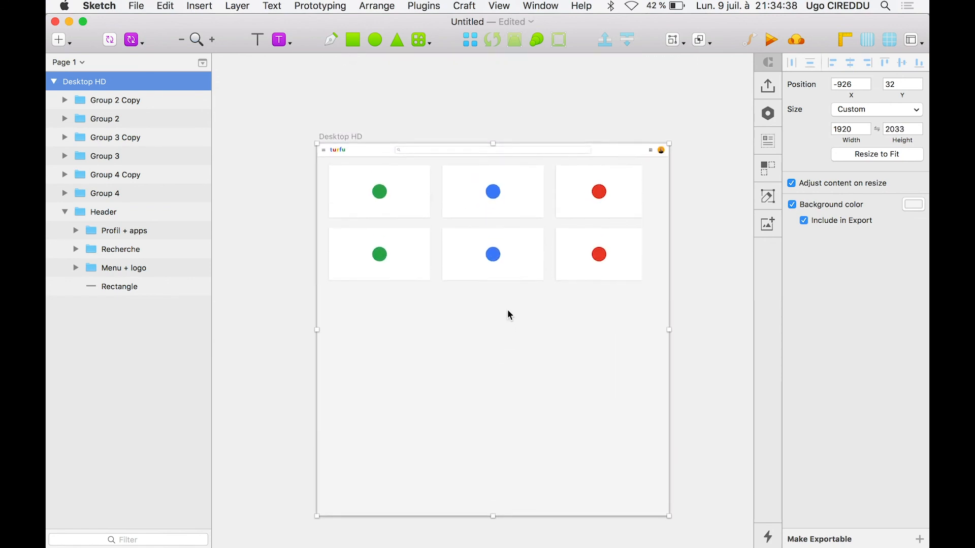
left_click(508, 116)
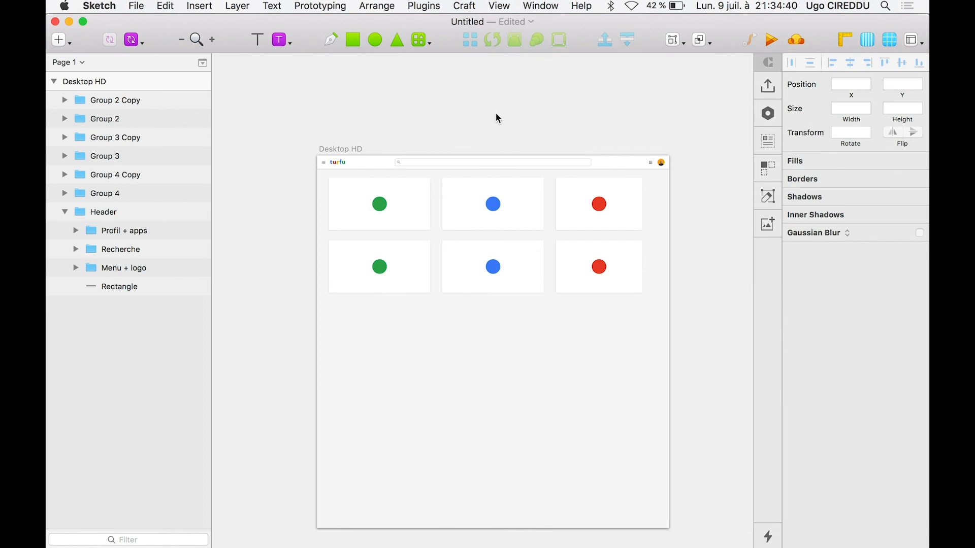